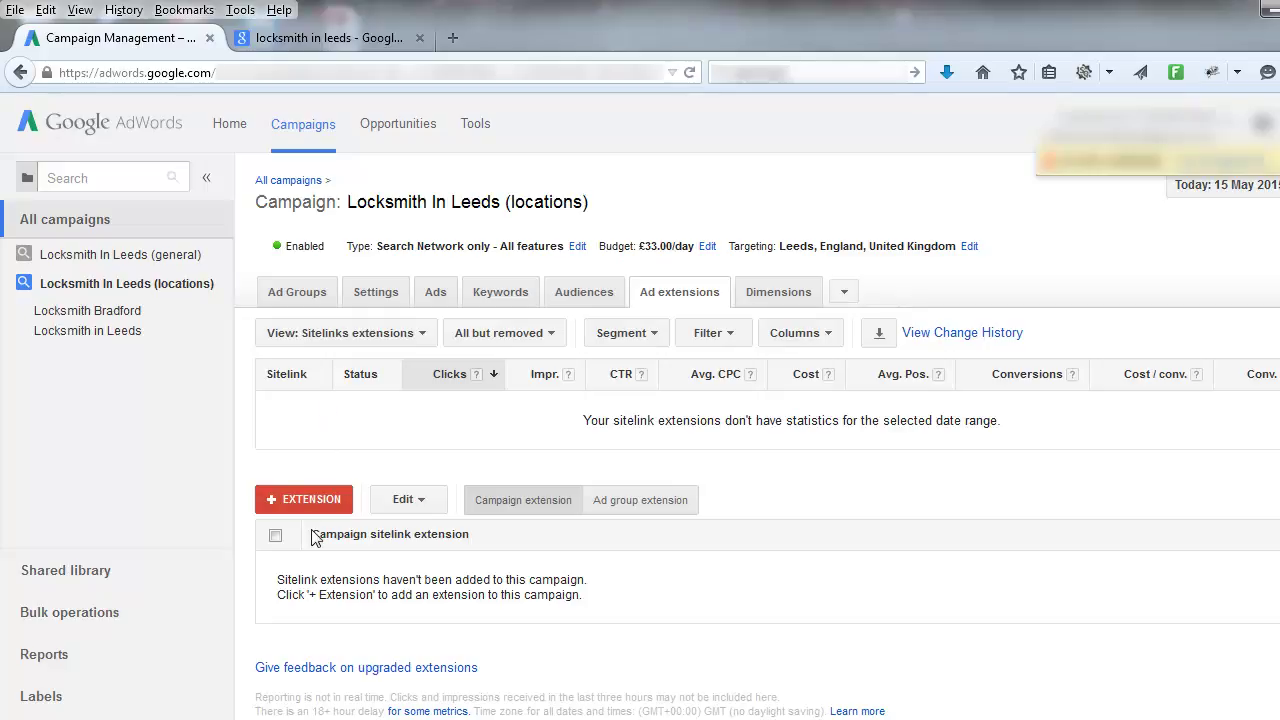
- Check the ad group sitelink extensions of Locksmith Bradford and return to the Locksmith In Leeds (locations) campaign
drag(314, 534, 473, 540)
click(476, 540)
click(97, 315)
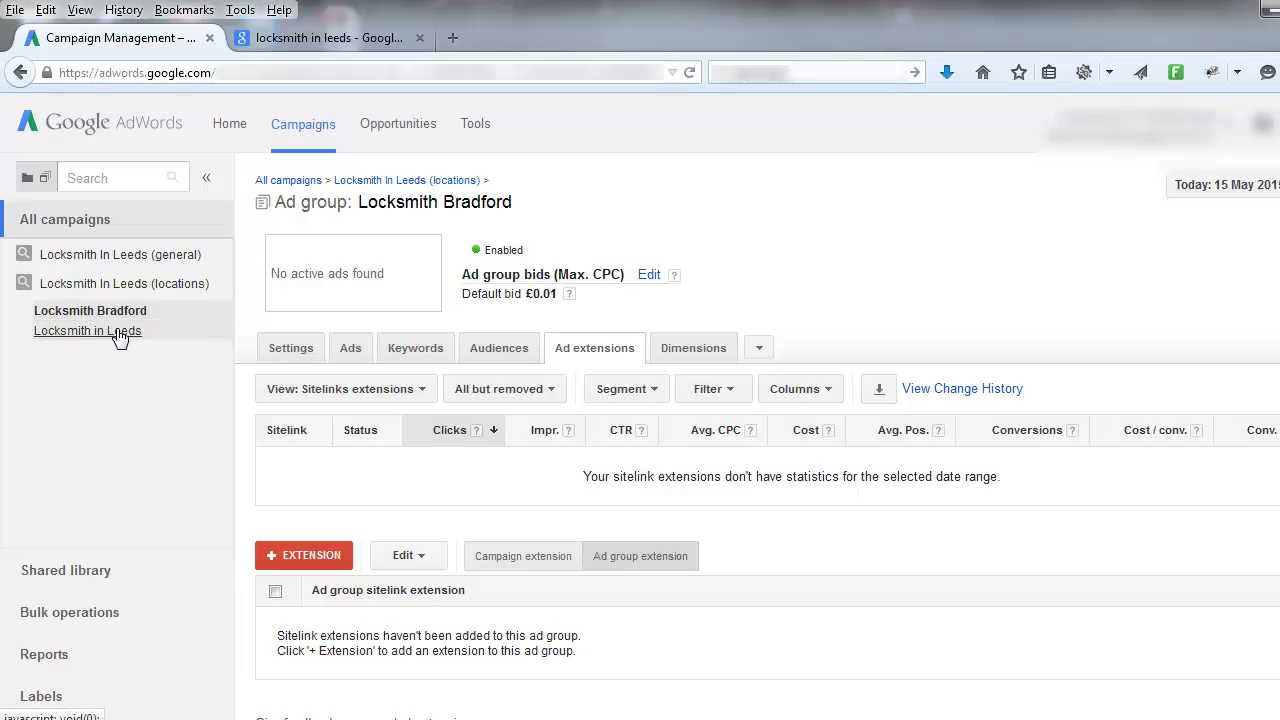
click(103, 287)
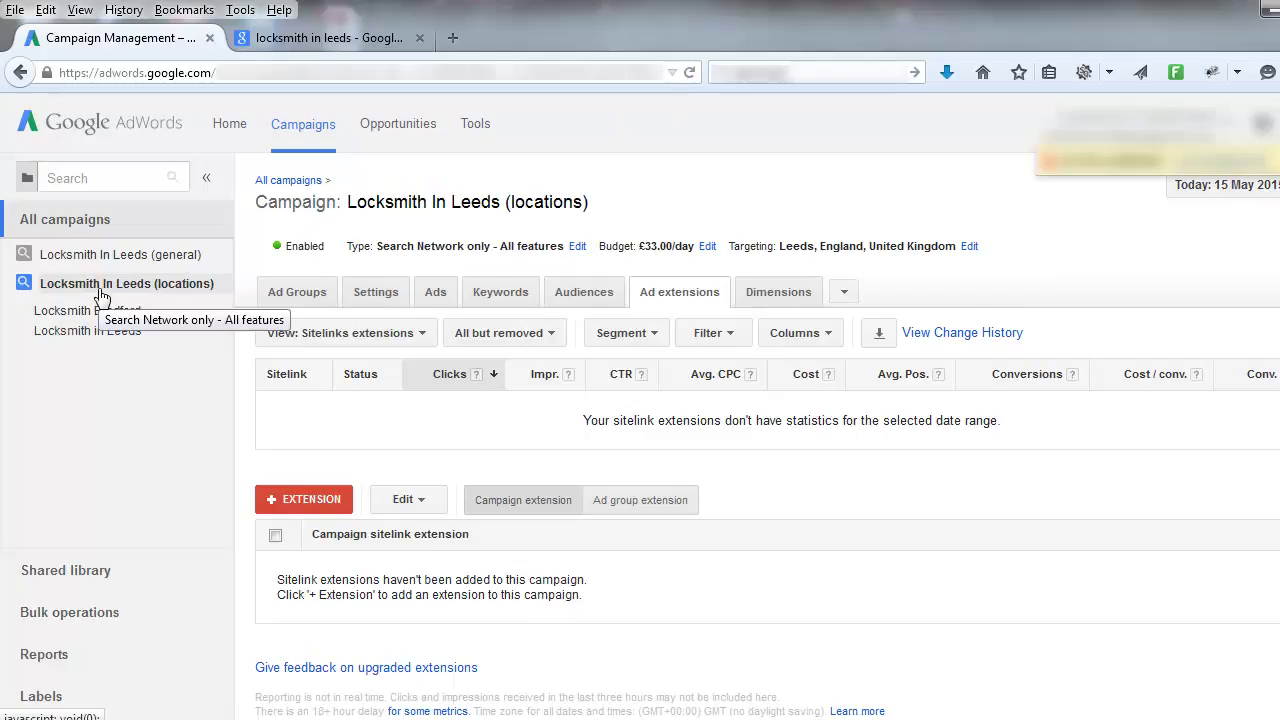
- Start adding a sitelink extension to the Locksmith In Leeds (locations) campaign and open a new sitelink form
click(293, 505)
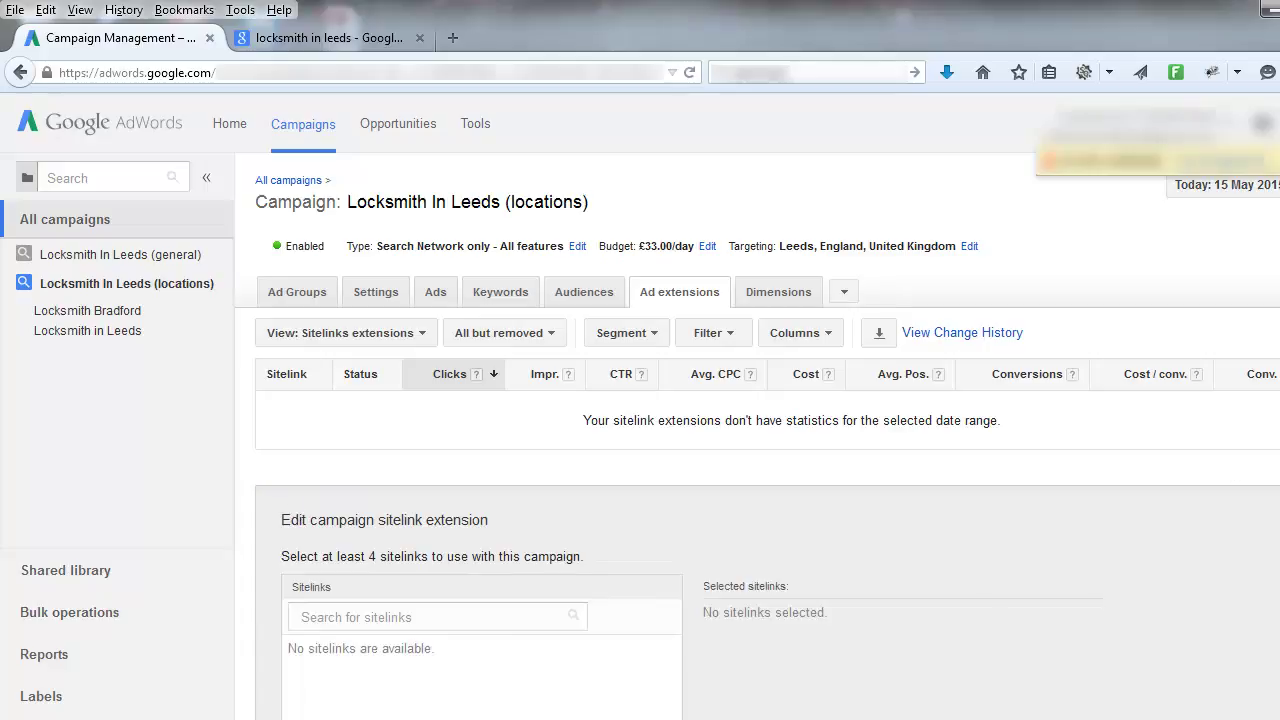
scroll(264, 335, down, 3)
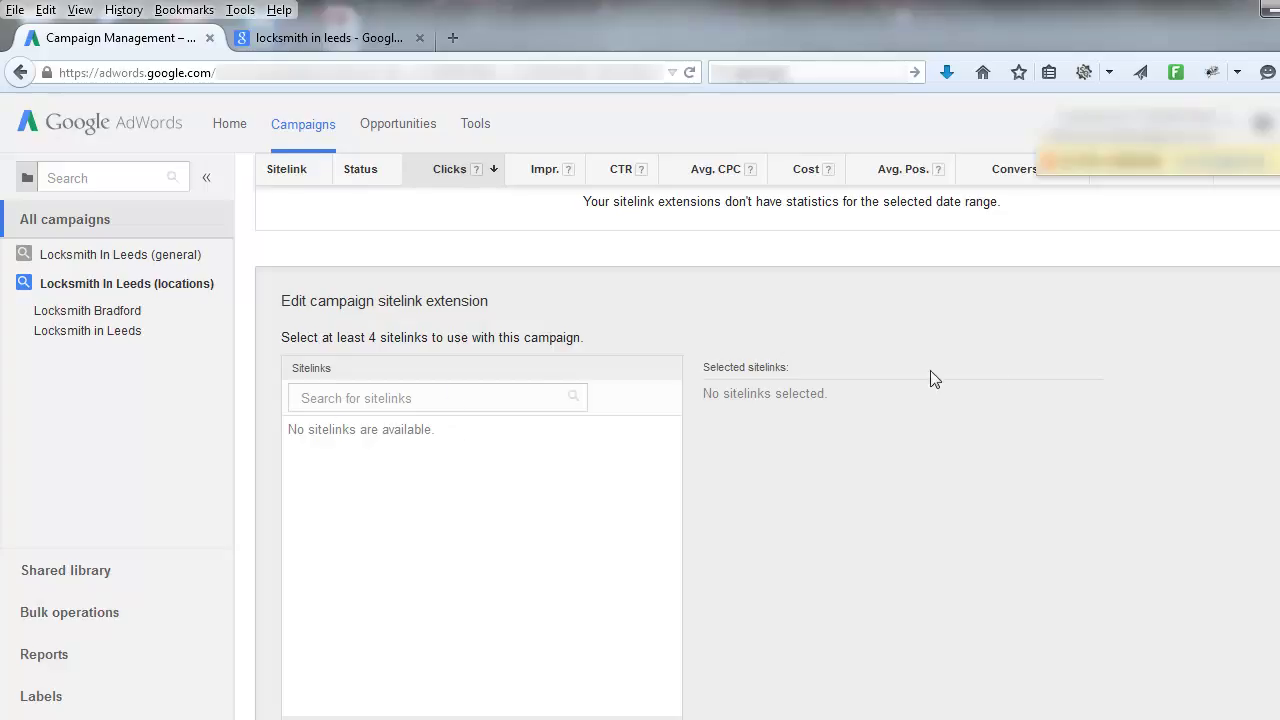
scroll(767, 436, down, 3)
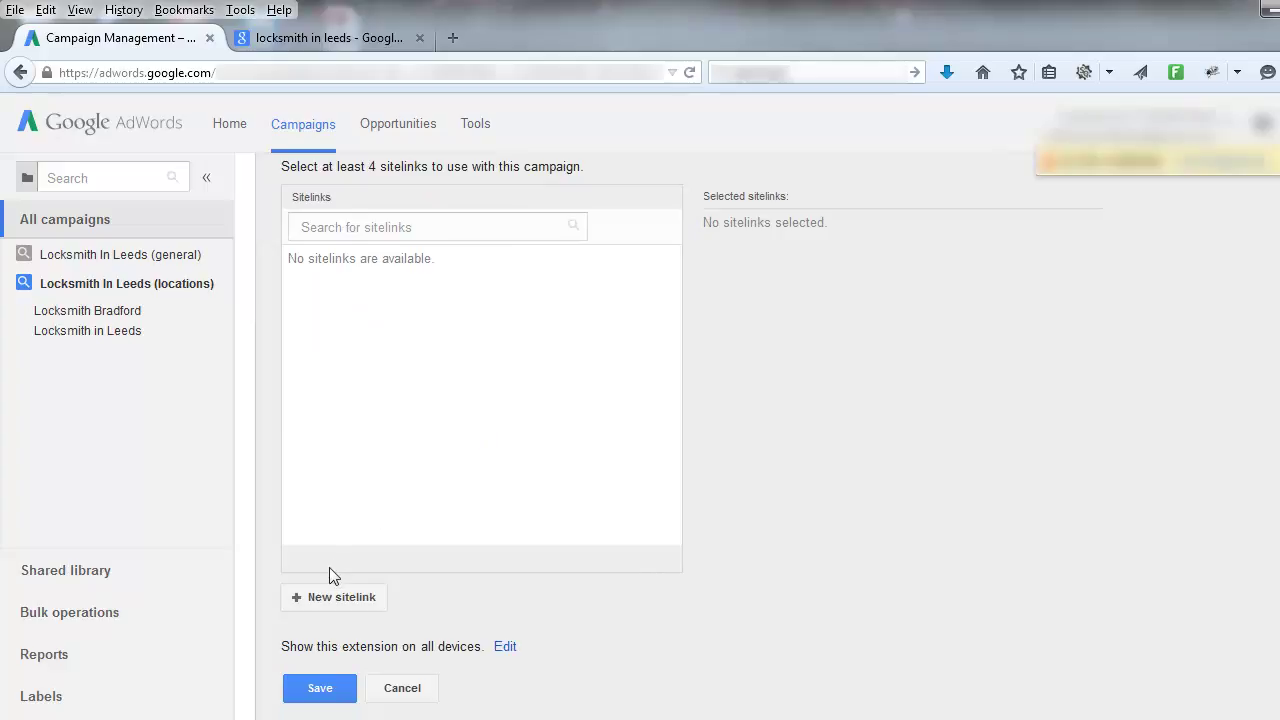
click(314, 600)
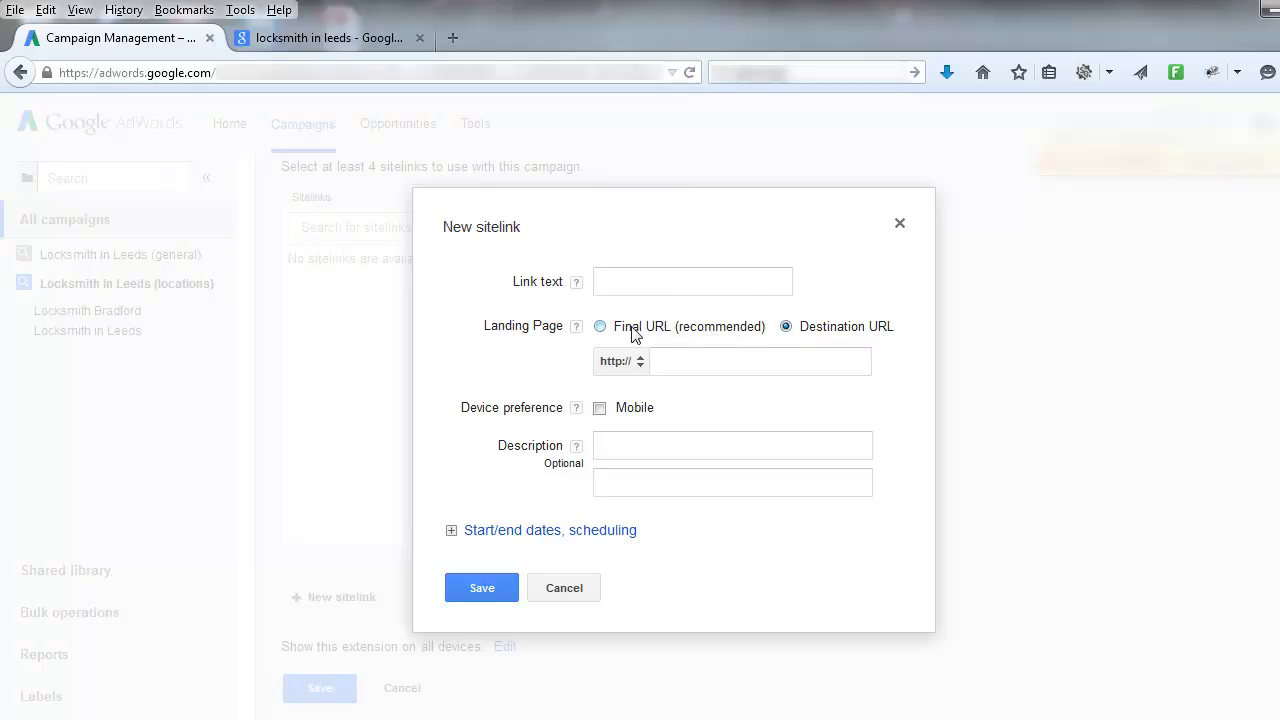
- Try out the Final URL landing page and Mobile device preference options in the new sitelink form
click(601, 328)
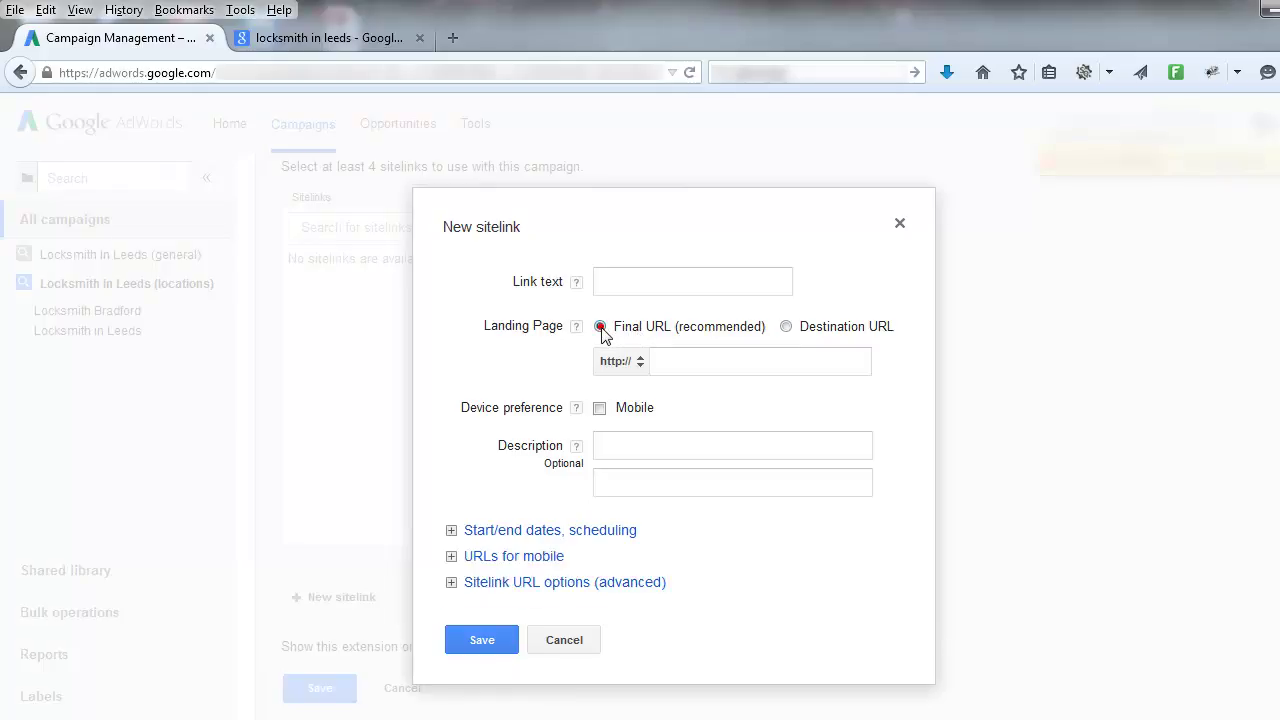
click(786, 328)
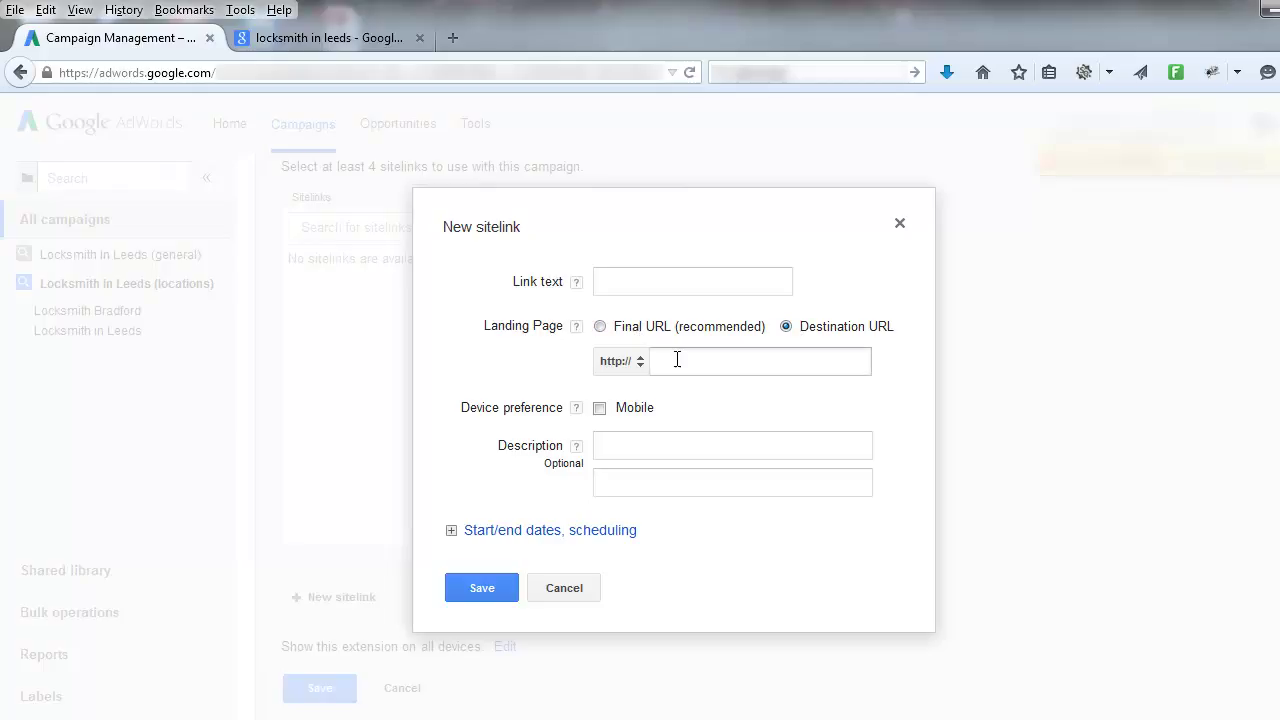
click(599, 410)
click(598, 411)
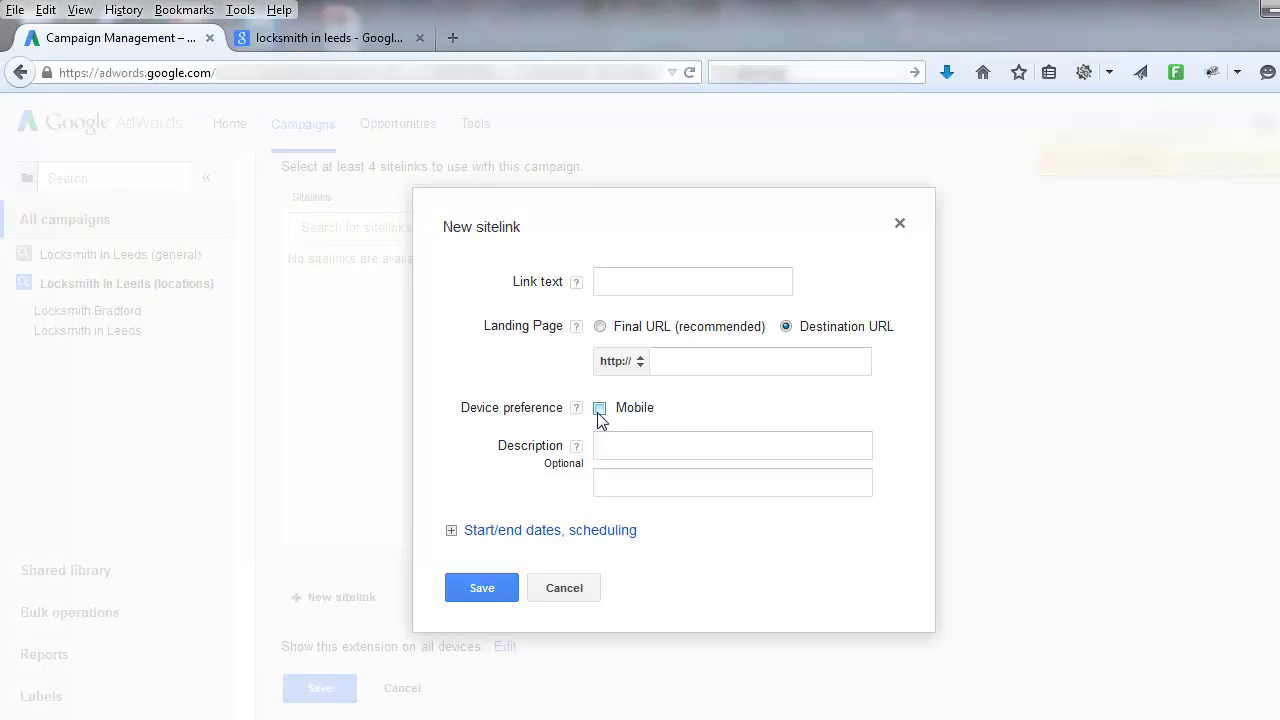
- Examine the sitelink description field and the ads in the "locksmith in leeds" Google results, and return to the sitelink form
click(619, 450)
click(577, 445)
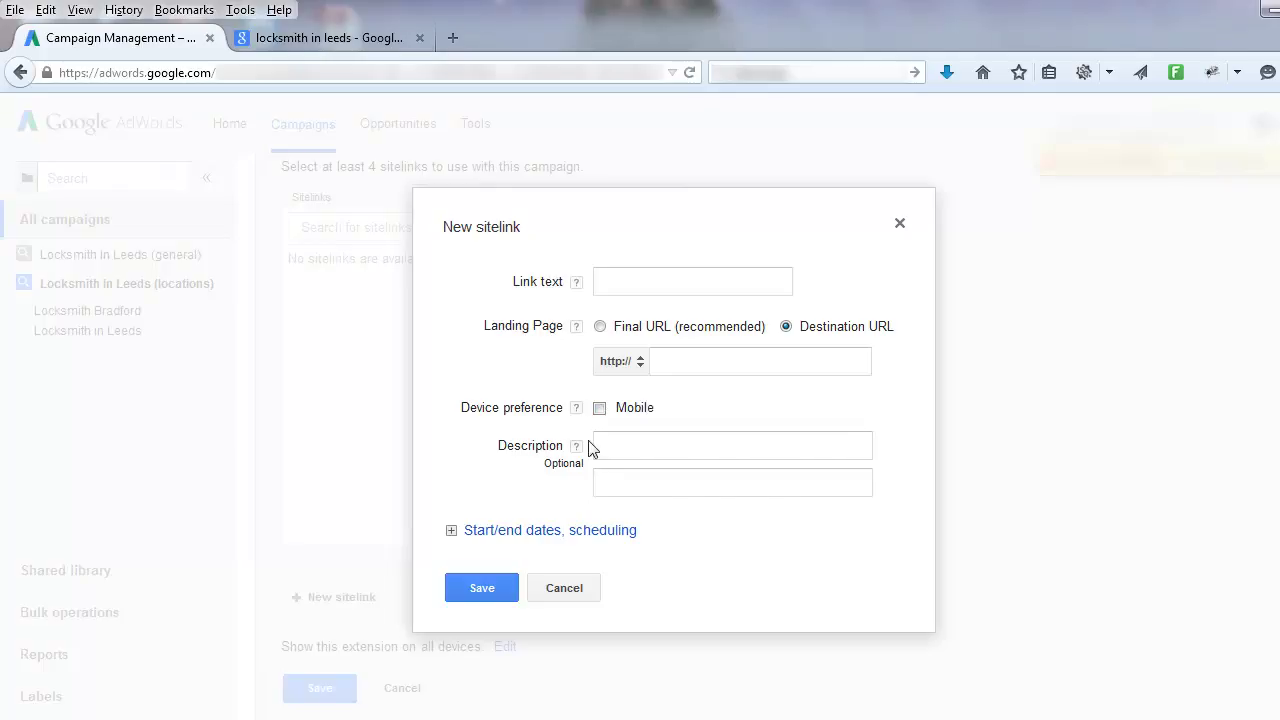
click(310, 38)
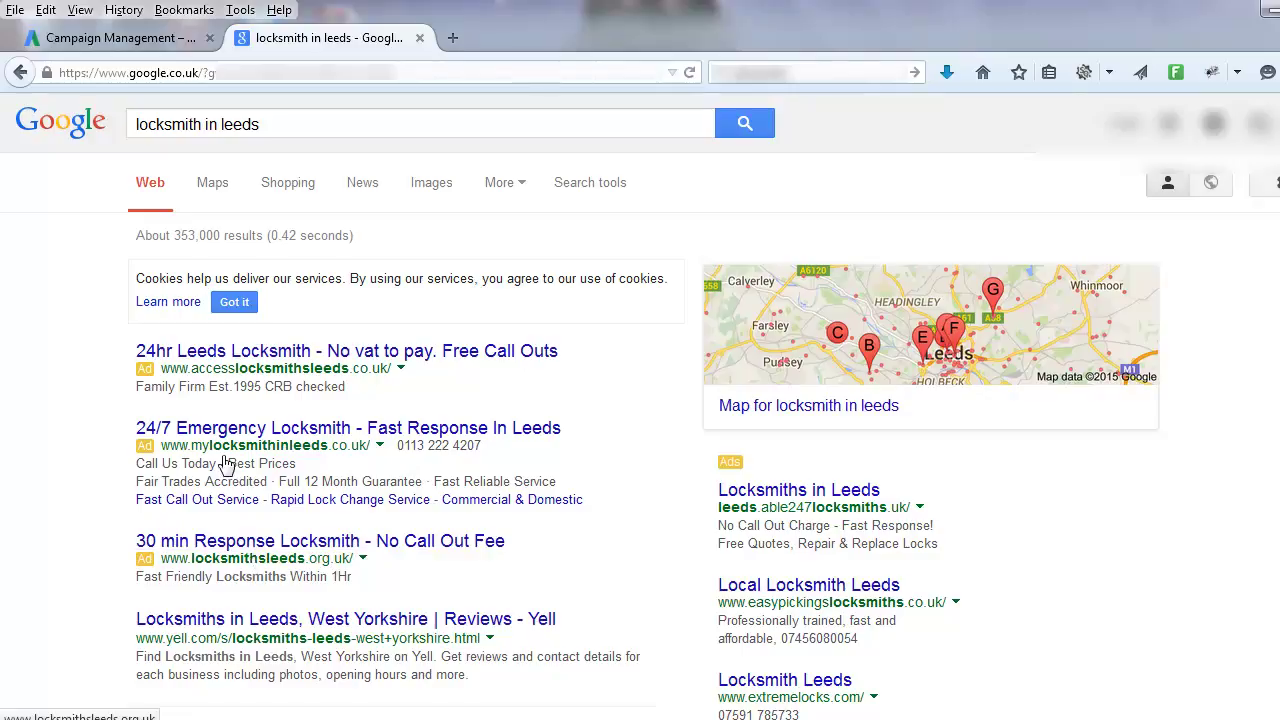
click(112, 40)
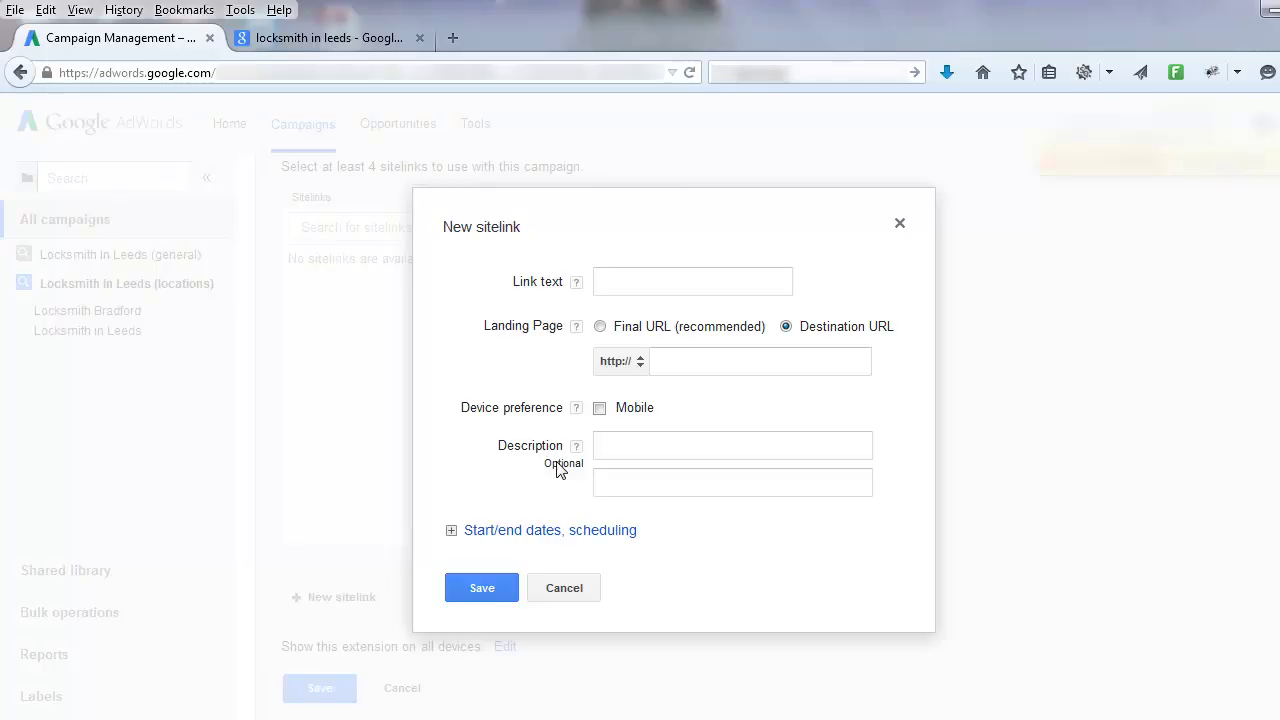
- Set the new sitelink's link text to "Specialist Auto Locksmith"
click(620, 280)
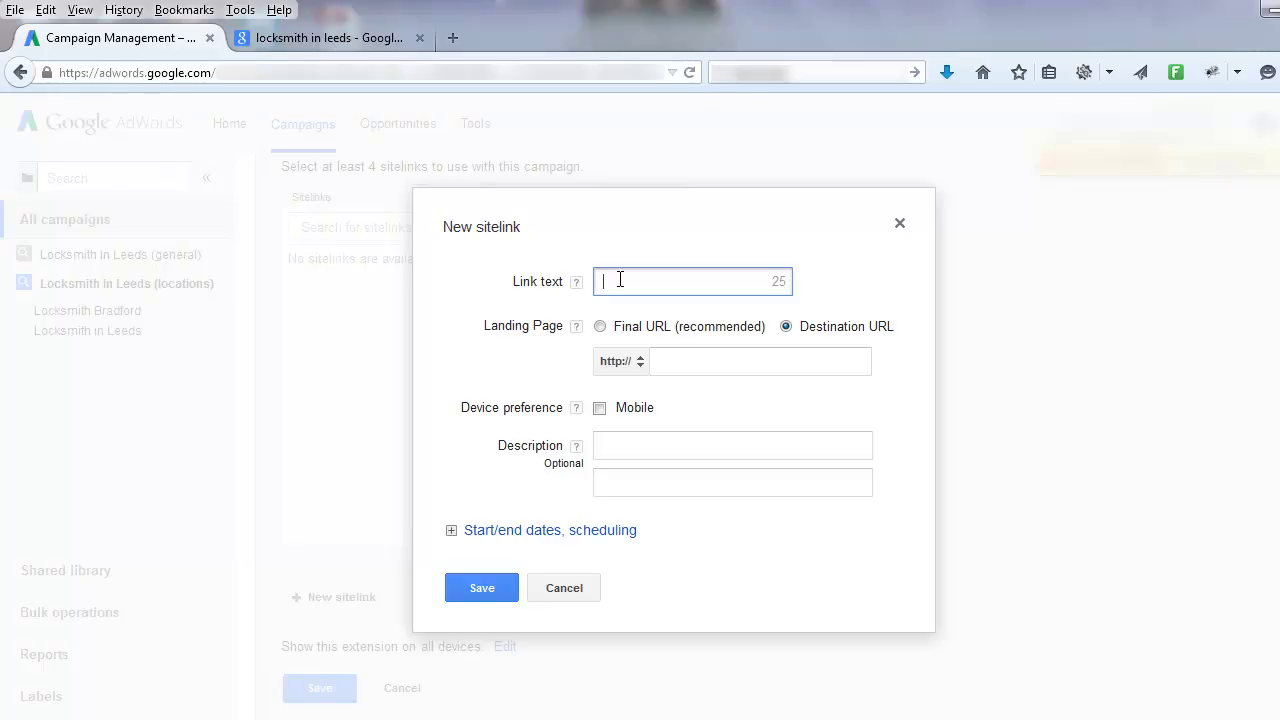
key(Caps_Lock)
text(S)
key(Caps_Lock)
text(pecialist Aoto Locksmith)
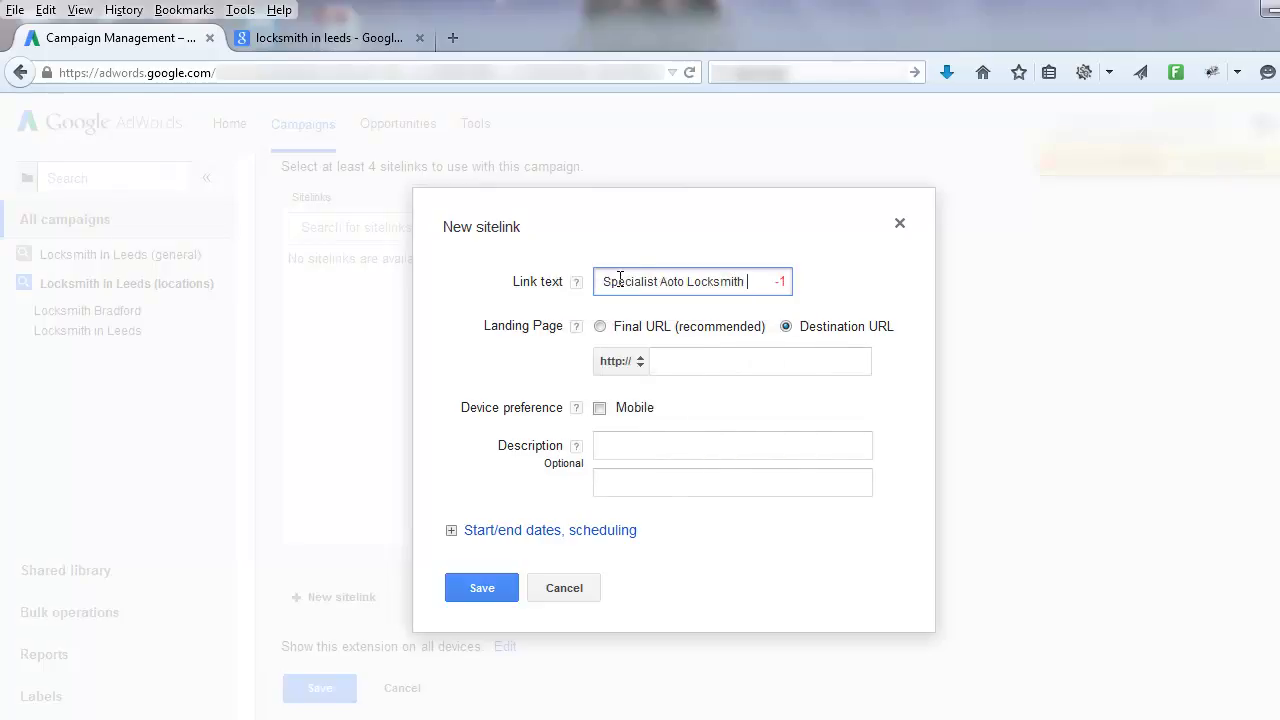
key(BackSpace)
drag(666, 283, 675, 283)
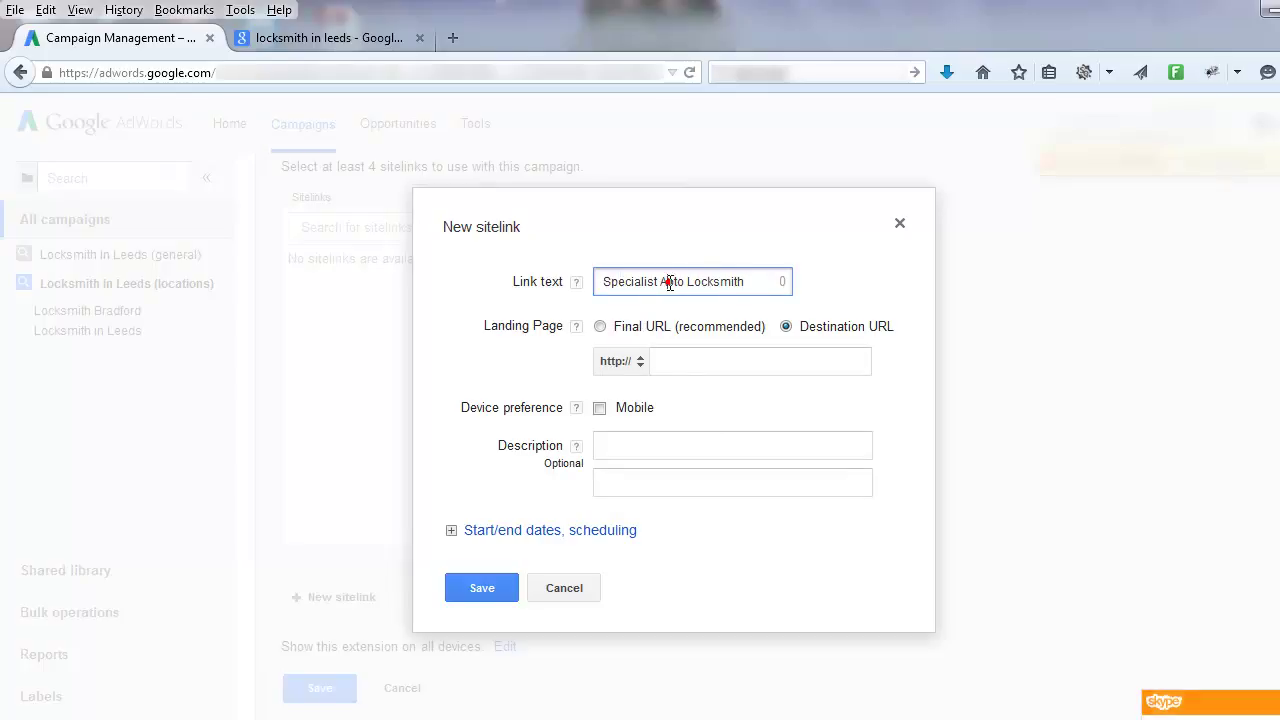
text(u)
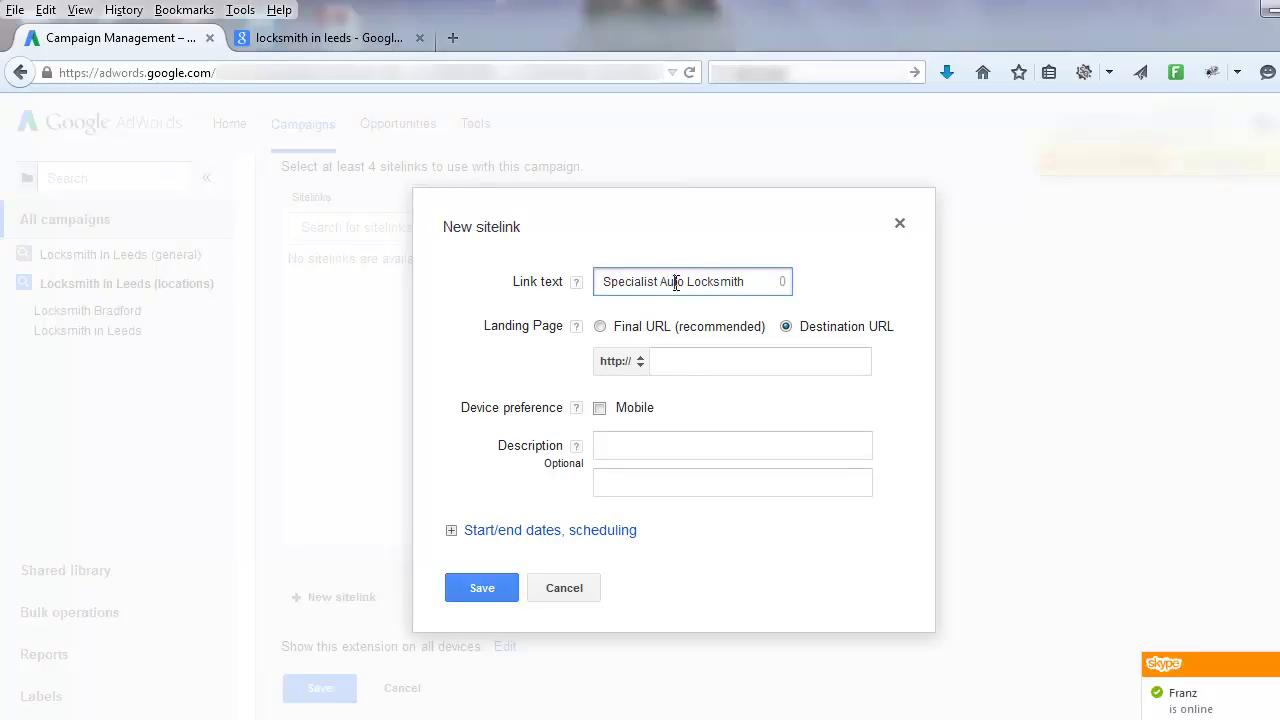
- Enter 24hr-locksmith.info as the sitelink's destination URL, without the auto_locksmith page path
click(679, 360)
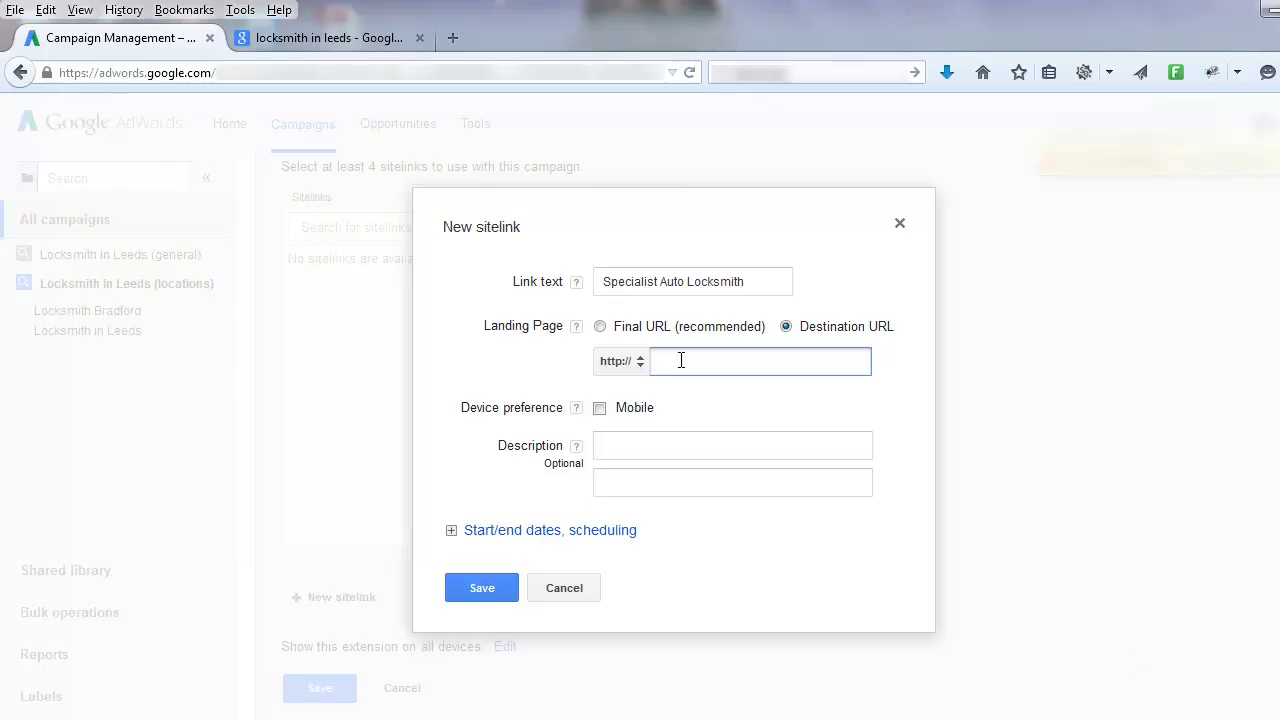
text(24h)
text(-locksmith.info/auto)
text(locksmith)
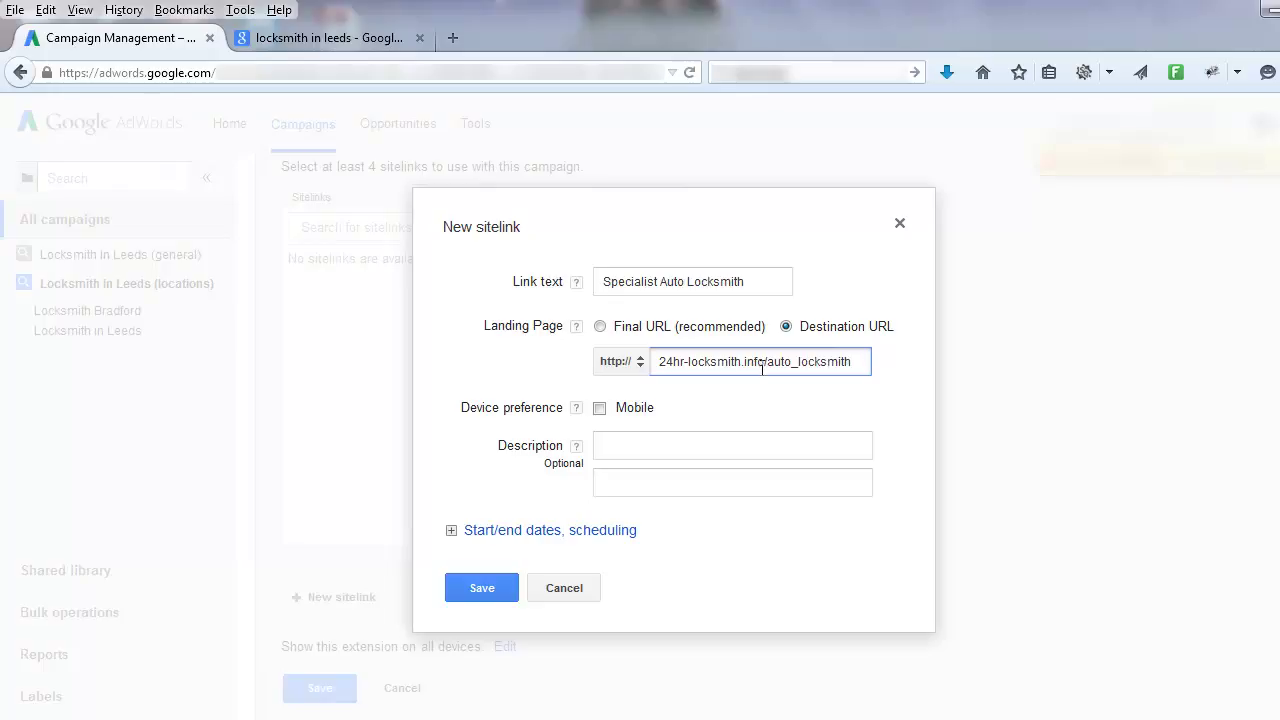
drag(766, 362, 852, 360)
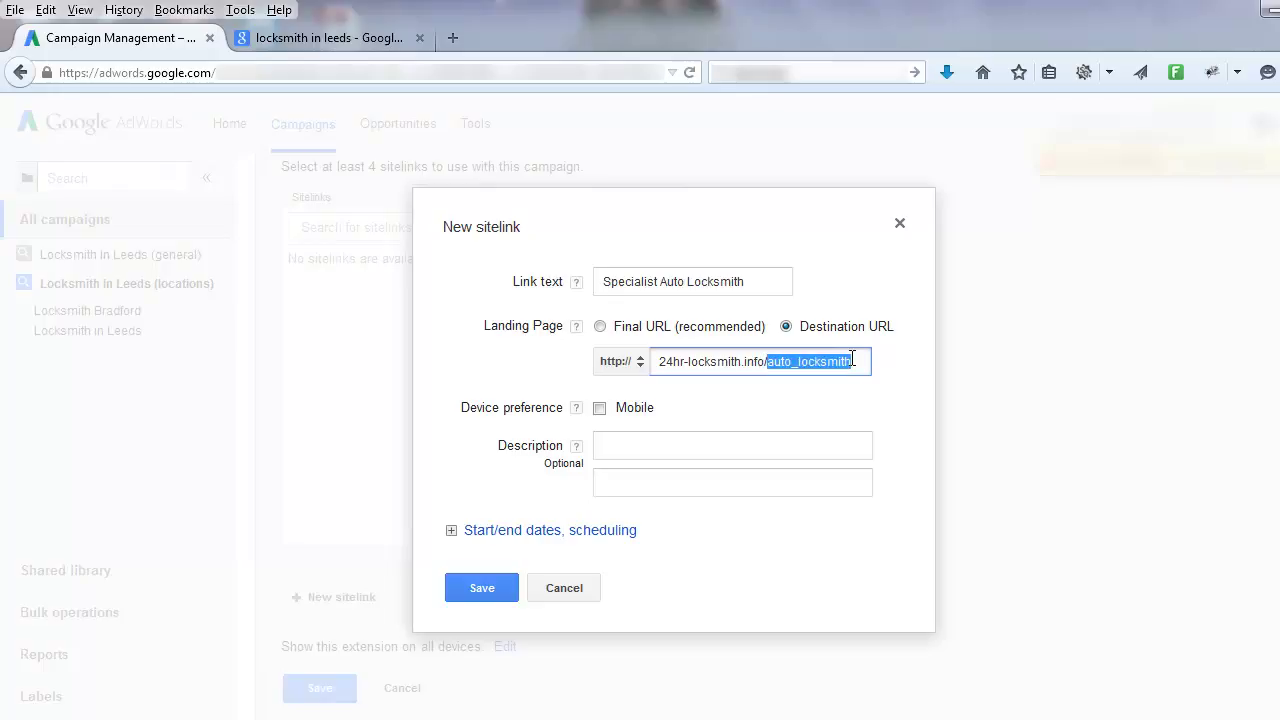
key(BackSpace)
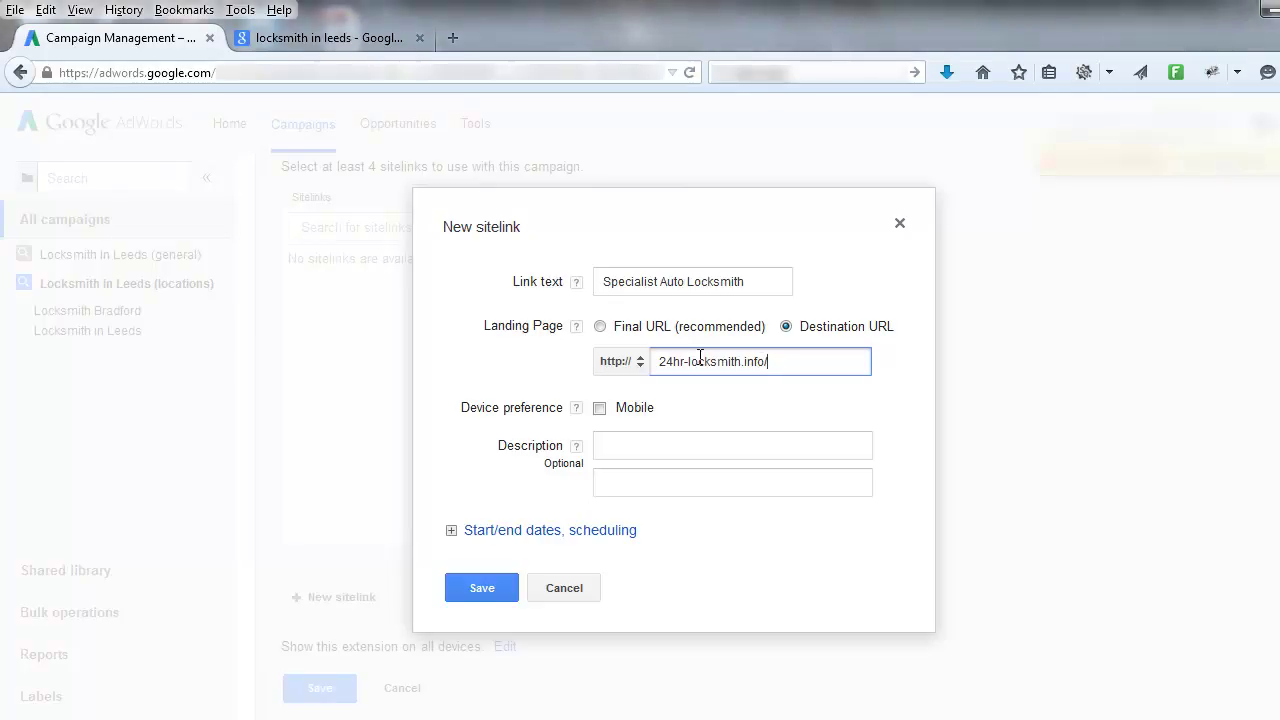
key(BackSpace)
- Leave both optional description lines empty and save the Specialist Auto Locksmith sitelink
click(603, 440)
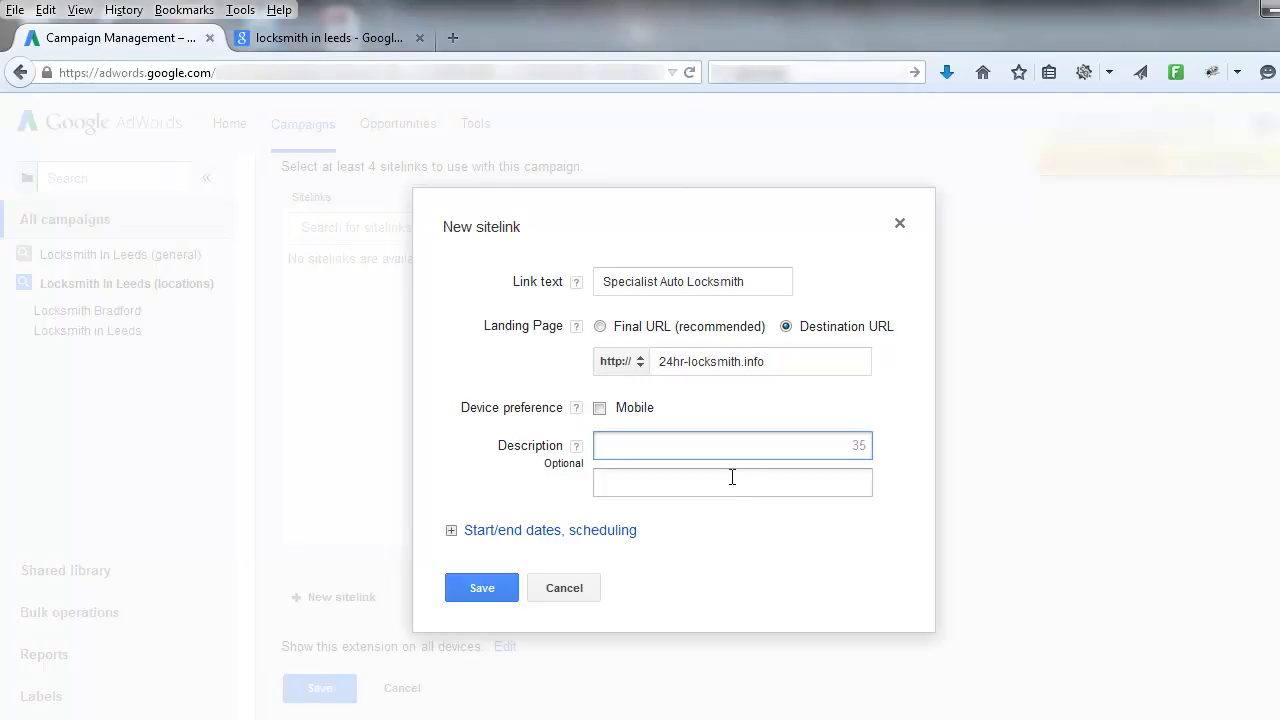
click(683, 477)
click(657, 440)
click(657, 479)
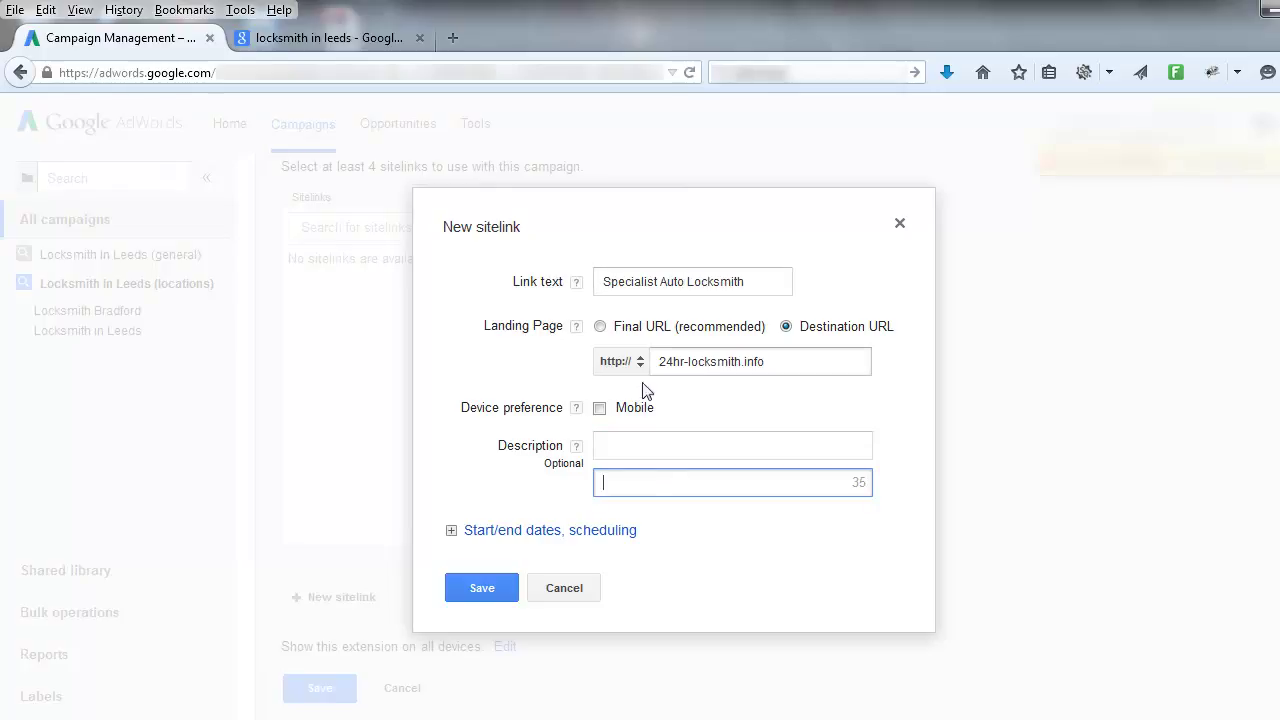
click(484, 590)
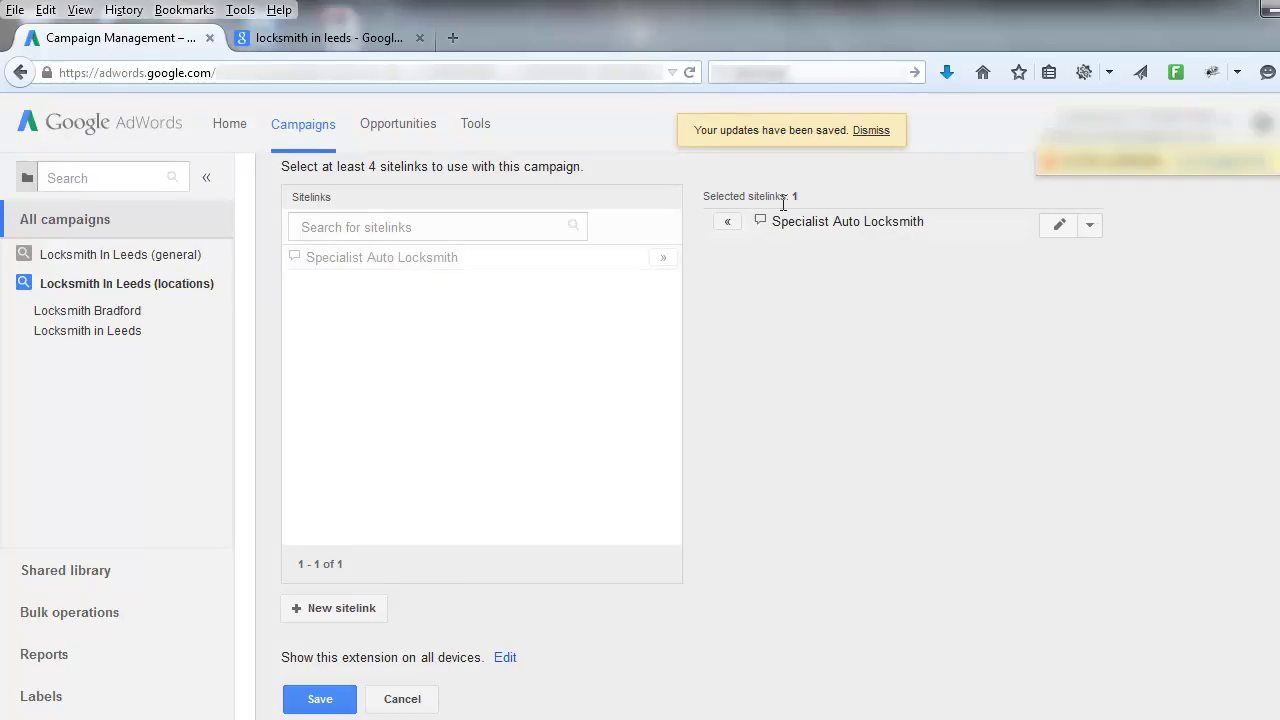
click(900, 215)
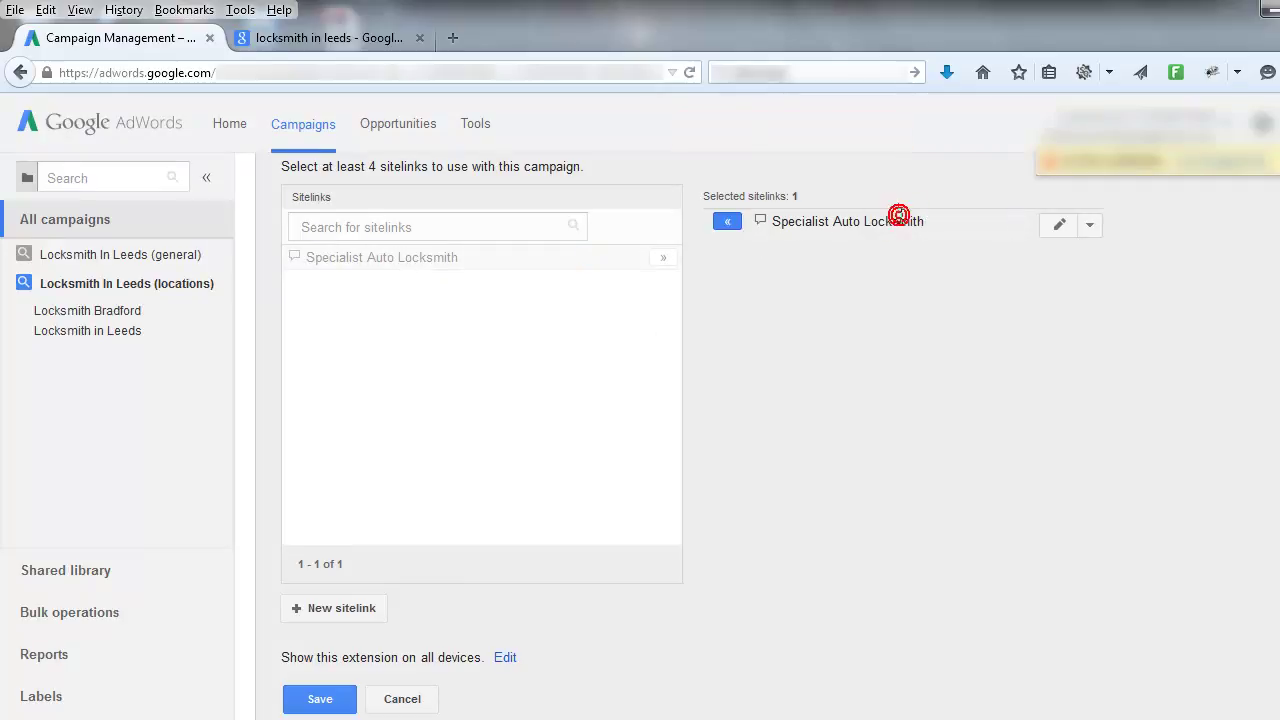
- Copy the Specialist Auto Locksmith sitelink, set the copy's device preference to Mobile, and save it
click(1091, 227)
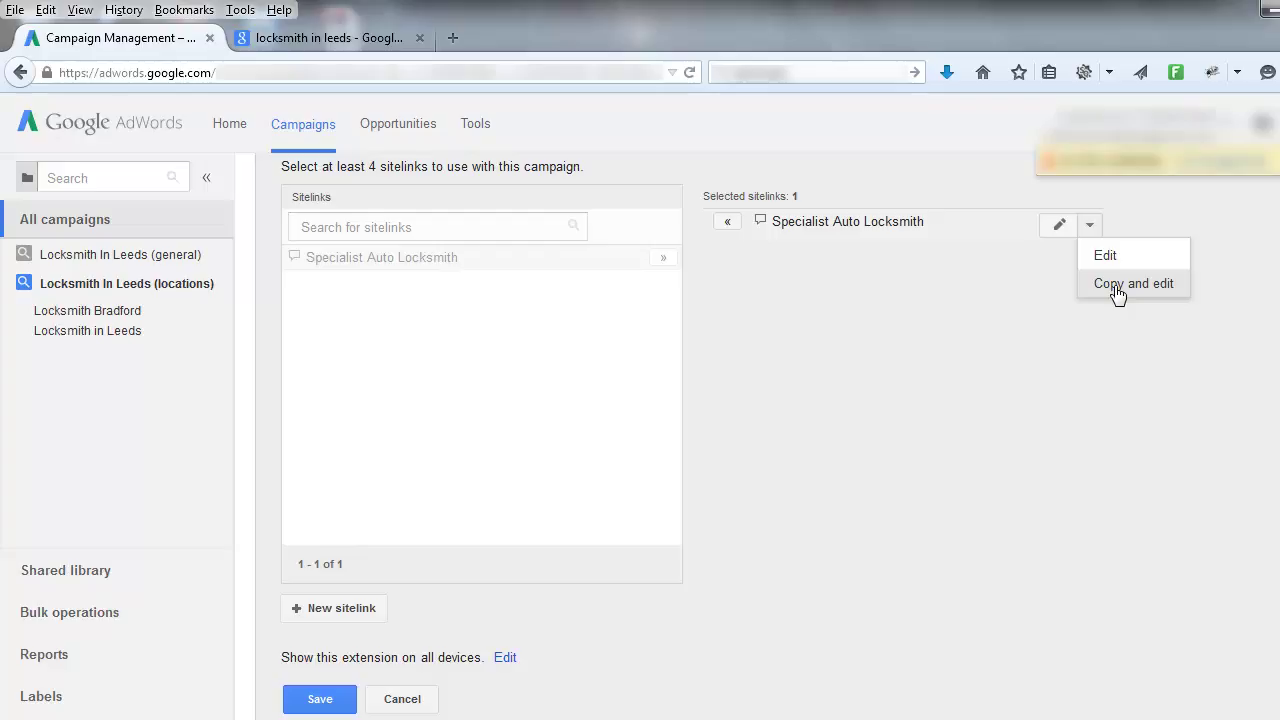
click(1117, 288)
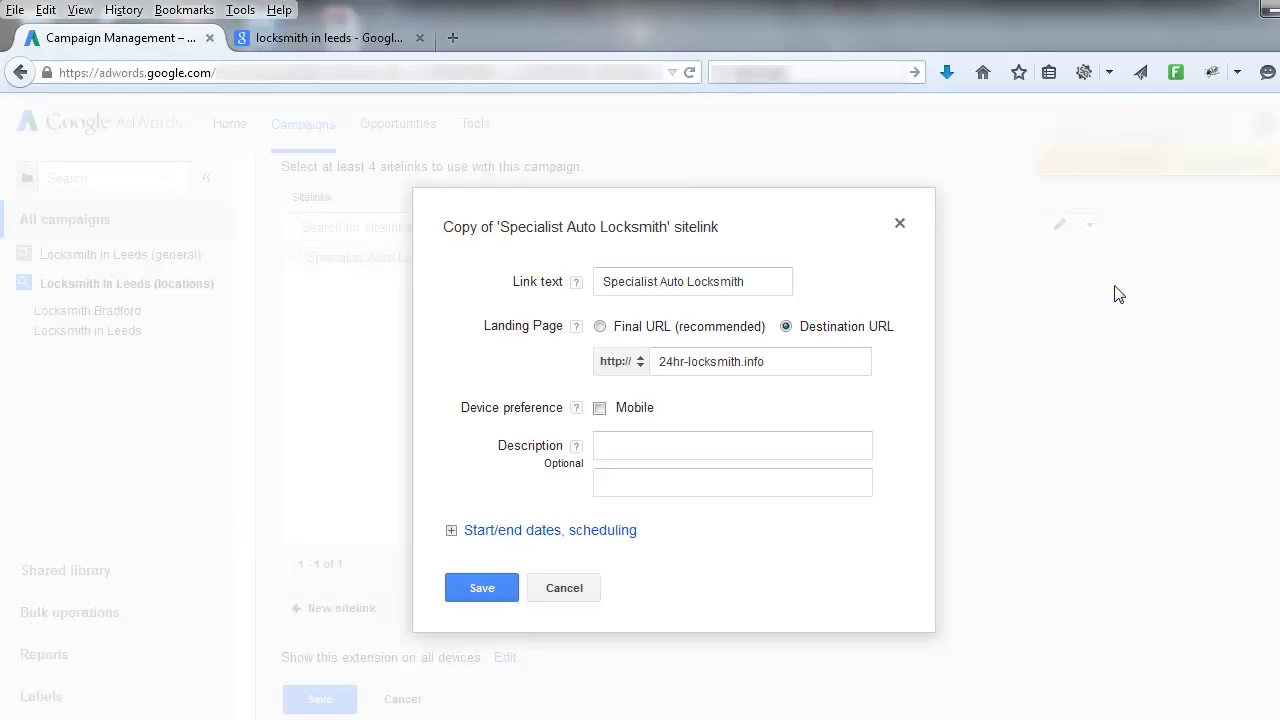
click(599, 407)
click(481, 588)
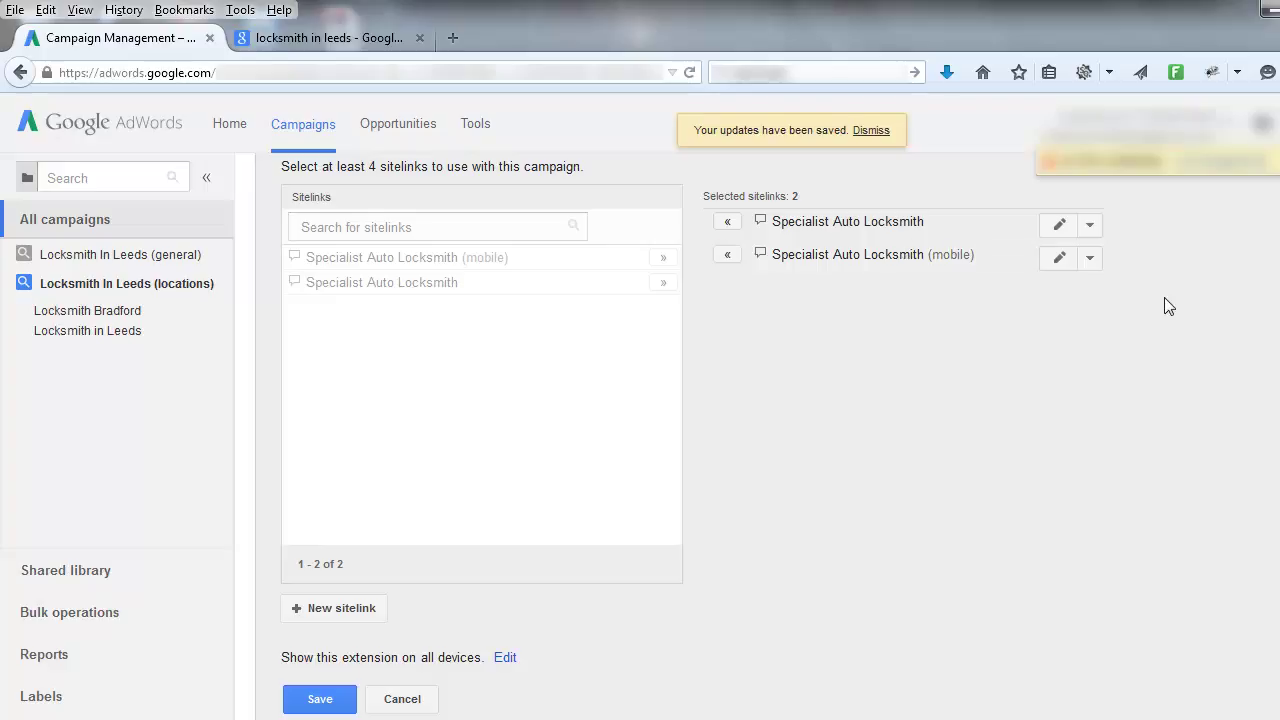
- Remove the mobile Specialist Auto Locksmith sitelink from the campaign's selected sitelinks
scroll(1168, 306, up, 1)
scroll(725, 346, up, 5)
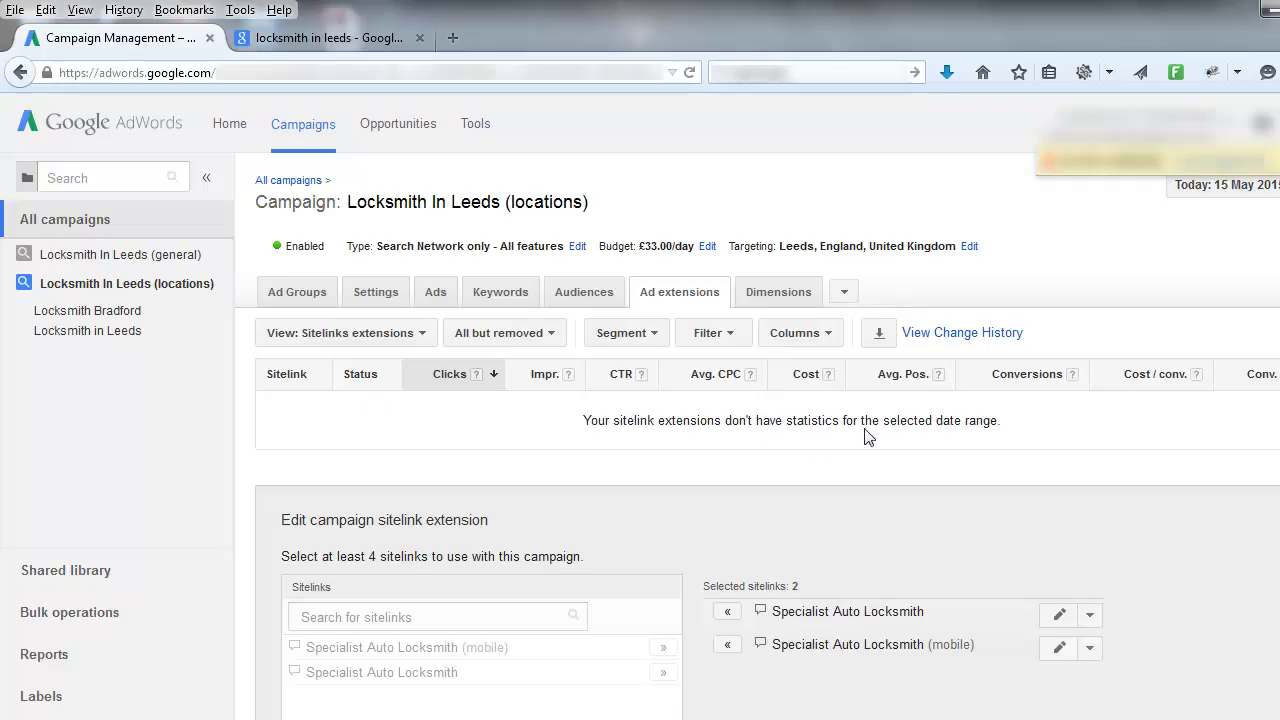
scroll(1016, 354, down, 5)
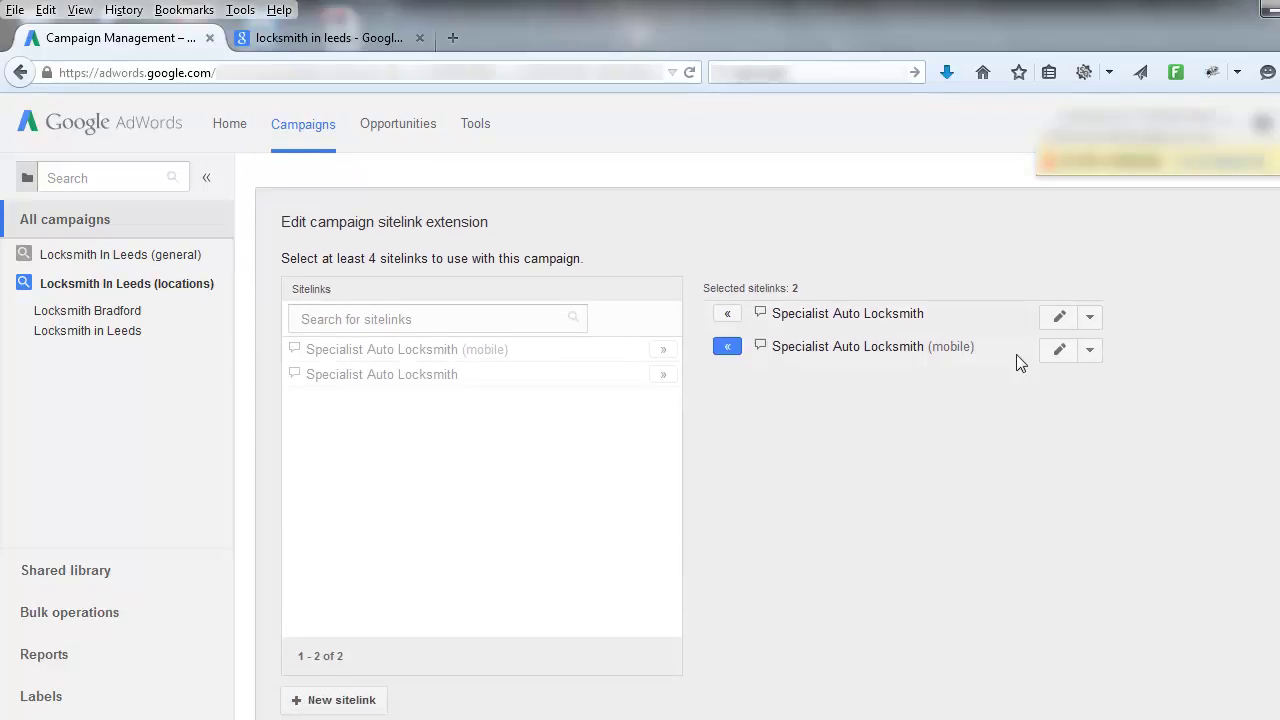
click(727, 348)
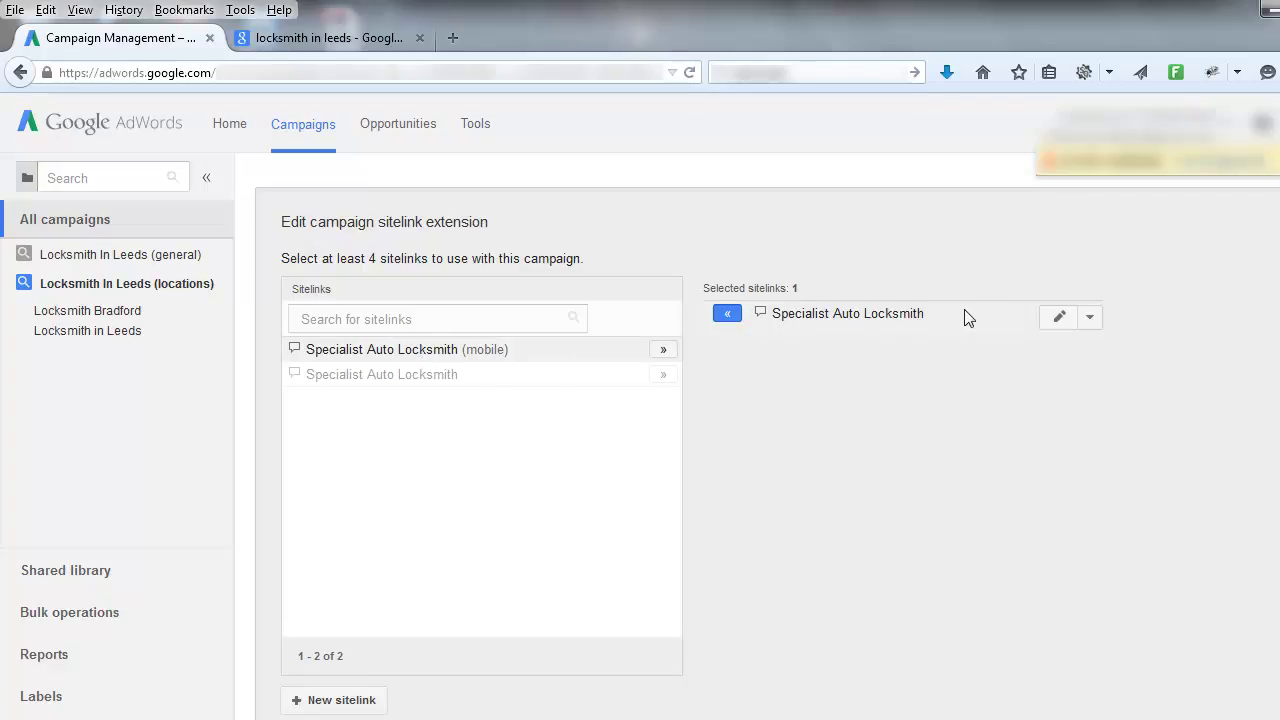
- Create another new sitelink with the link text "Areas That We Cover"
scroll(677, 560, down, 1)
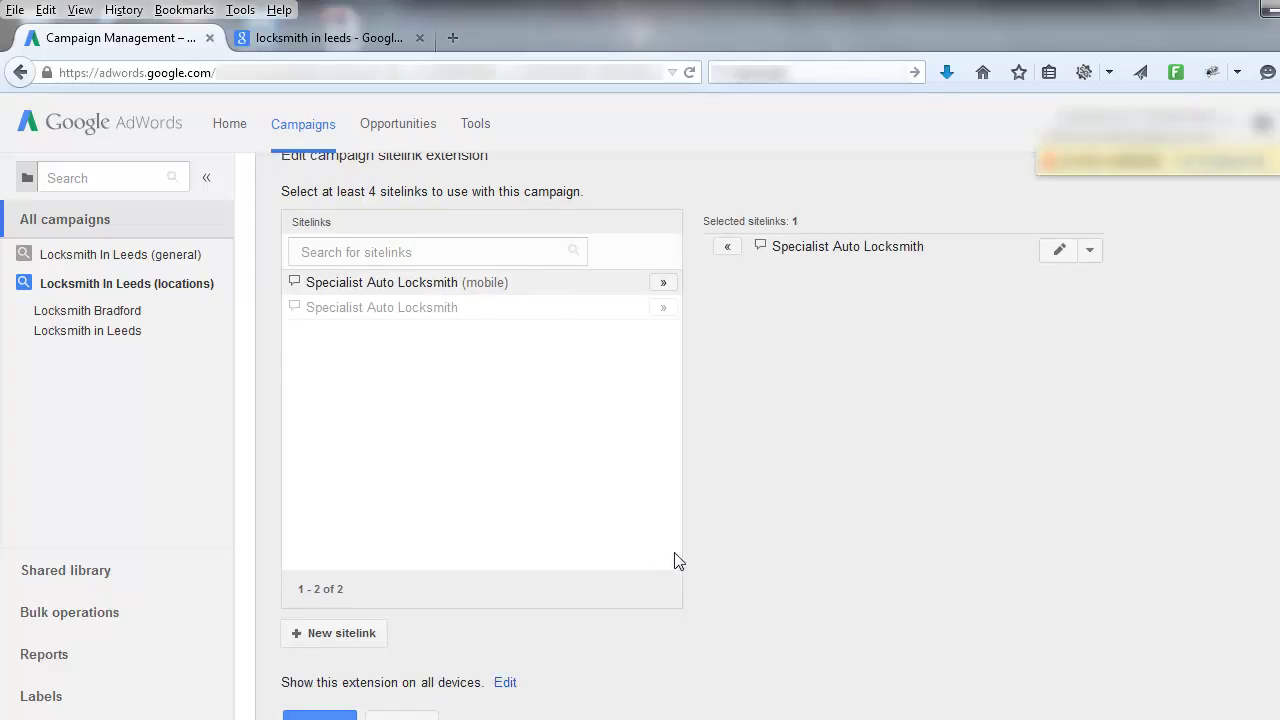
click(314, 636)
click(654, 282)
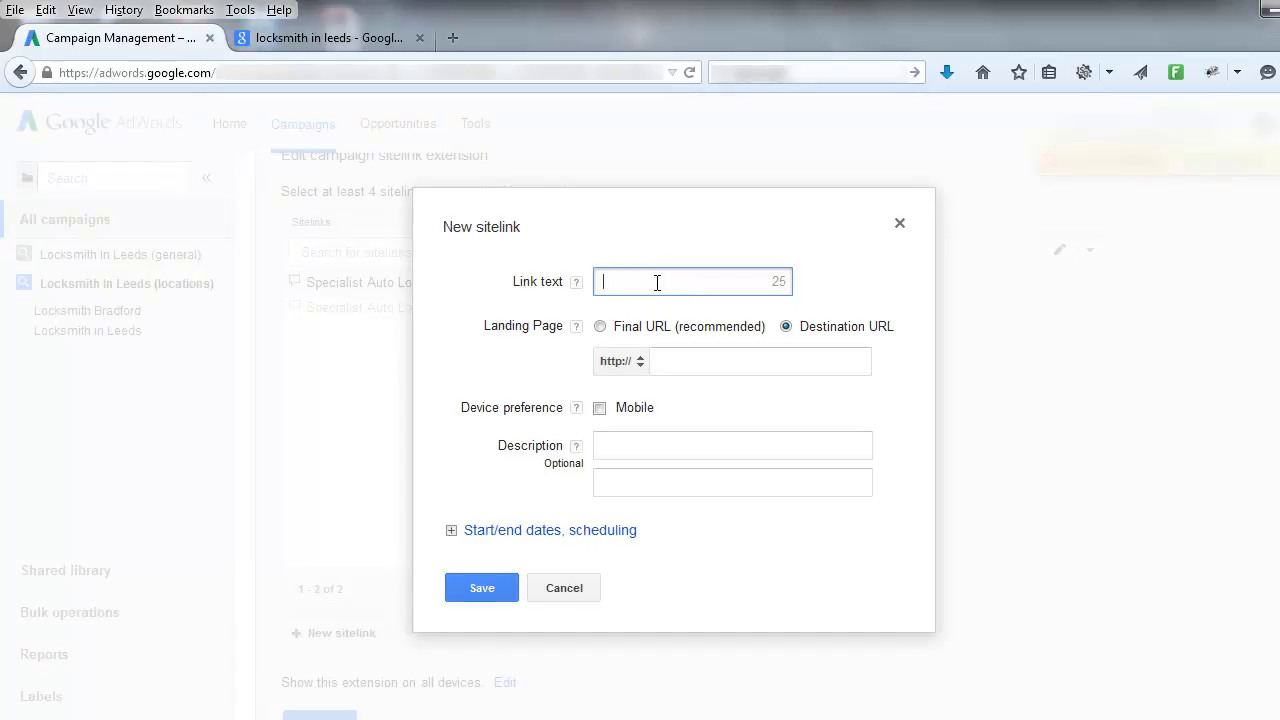
key(Caps_Lock)
text(Areas That We Cover)
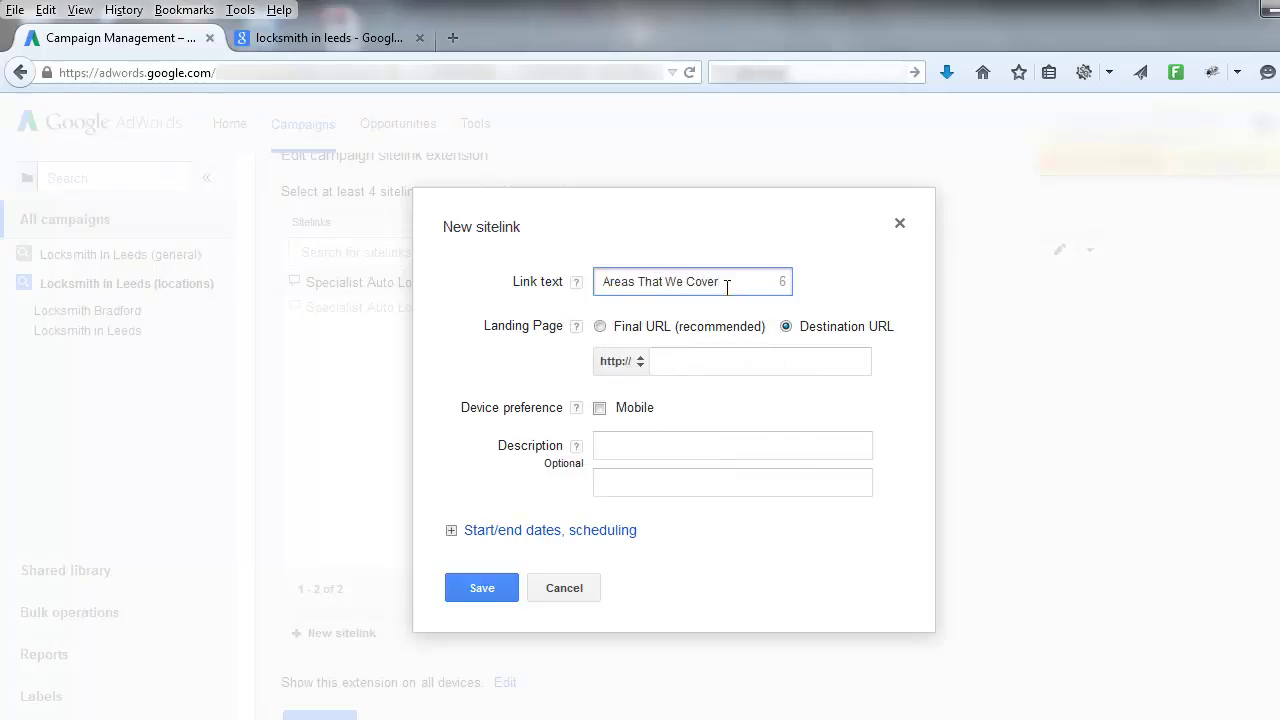
- Set the Areas That We Cover sitelink's destination URL to 24hr-locksmith.info and save the sitelink
click(699, 360)
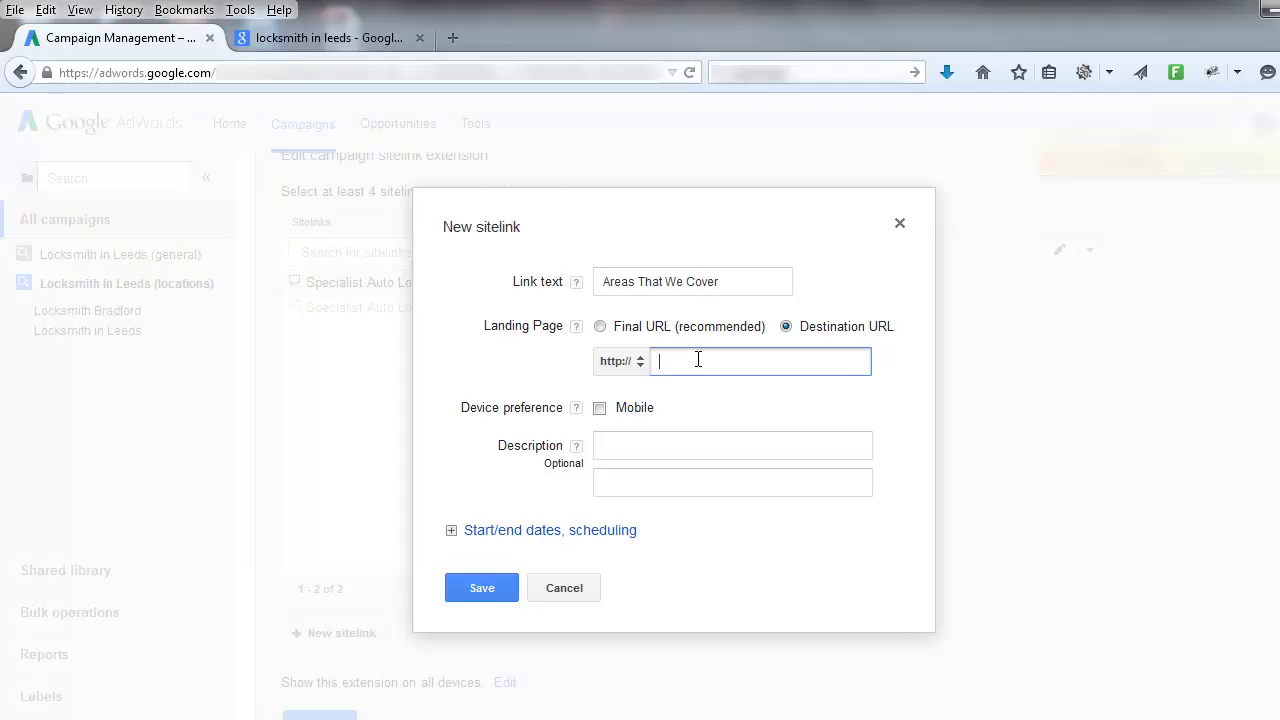
text(24hr-locksmith .ino)
key(Left)
text(f)
click(792, 357)
click(482, 589)
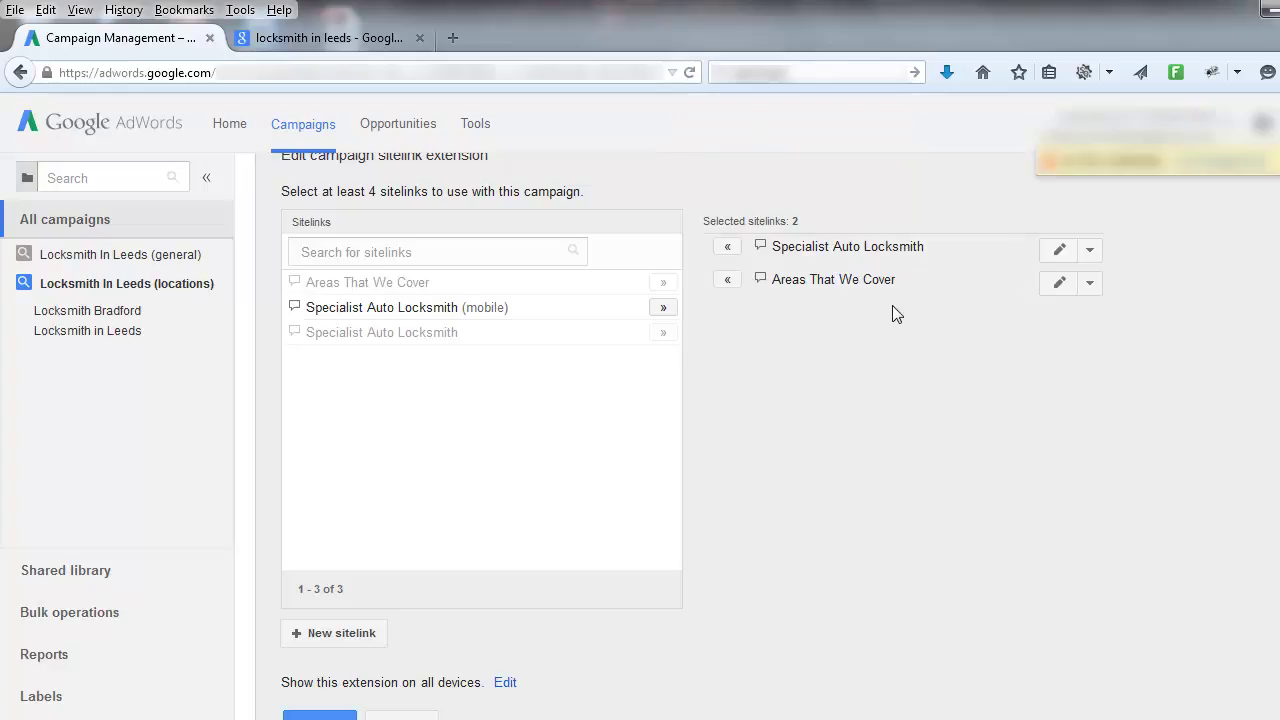
- Add the Commercial and Domestic and Burglary Repair Service sitelinks to the selection and save the campaign sitelink extension
scroll(892, 305, up, 1)
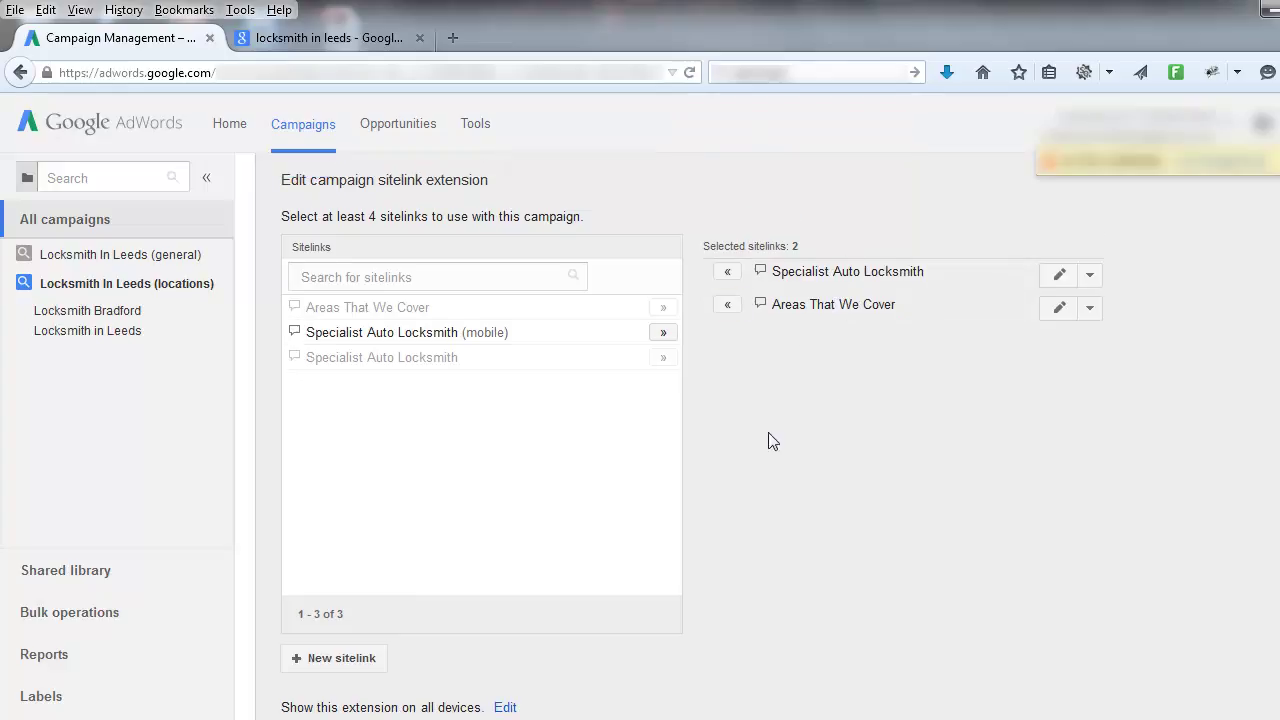
click(322, 660)
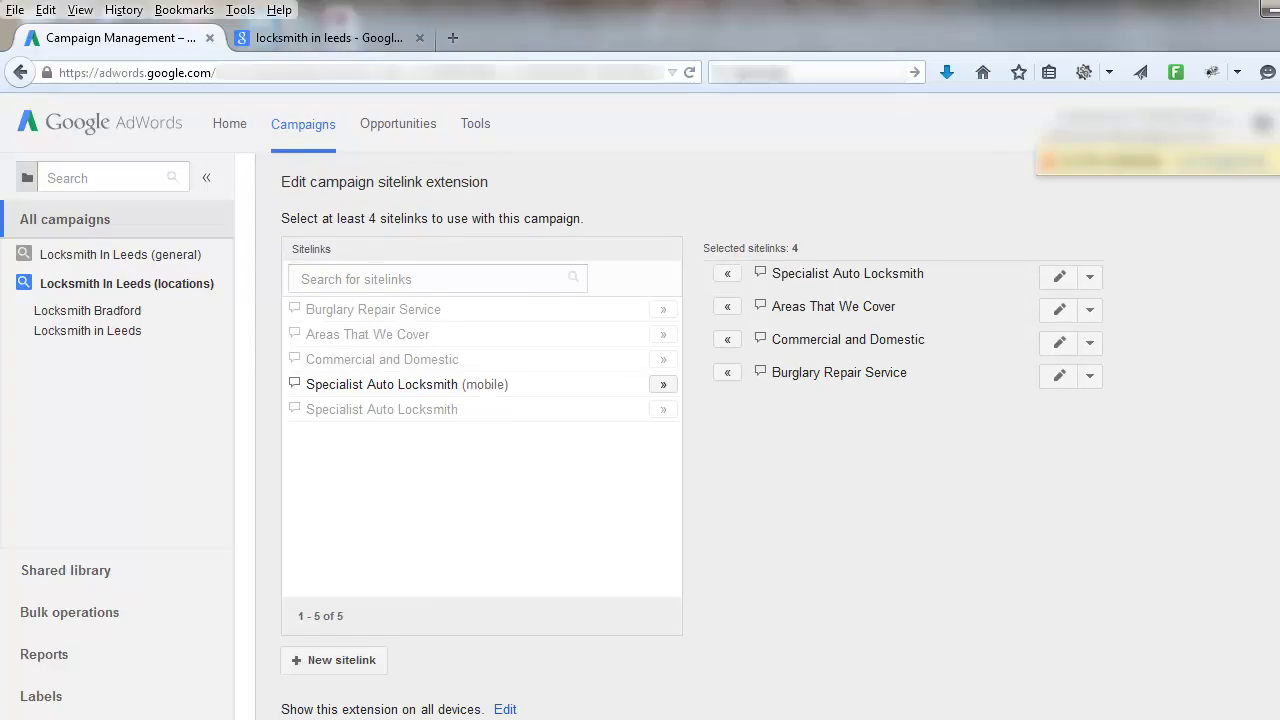
scroll(591, 453, down, 3)
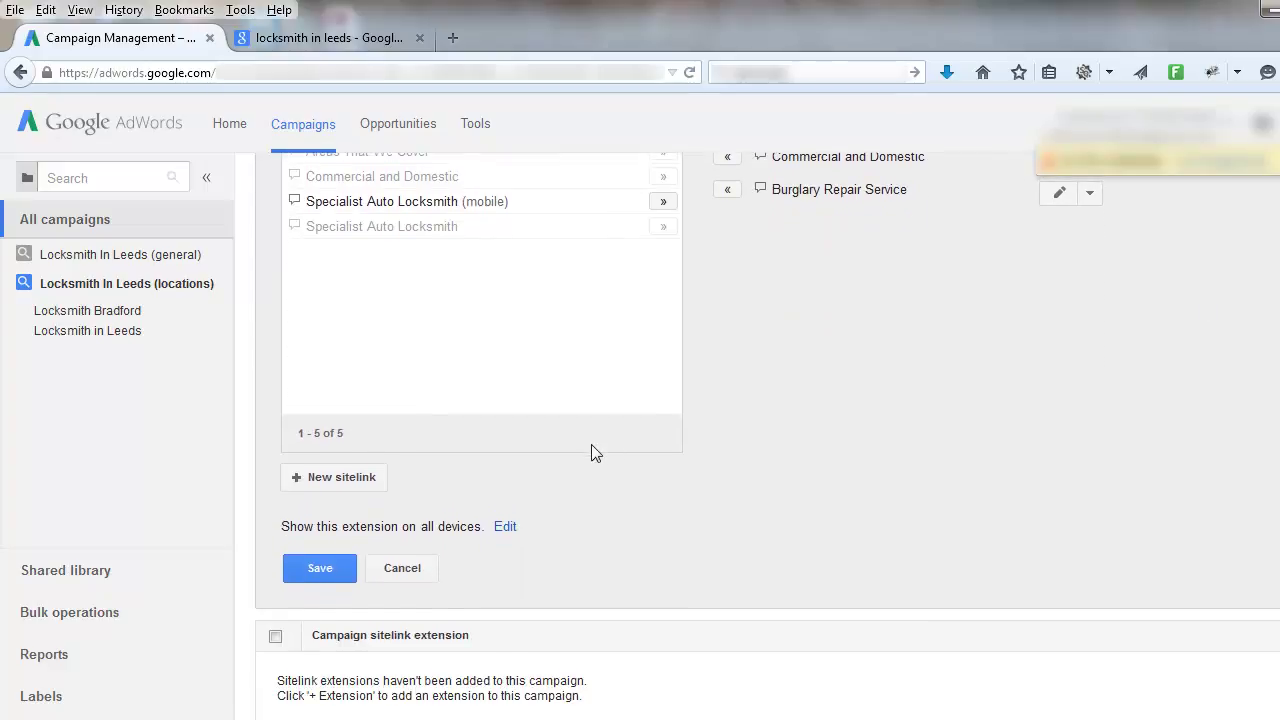
click(321, 570)
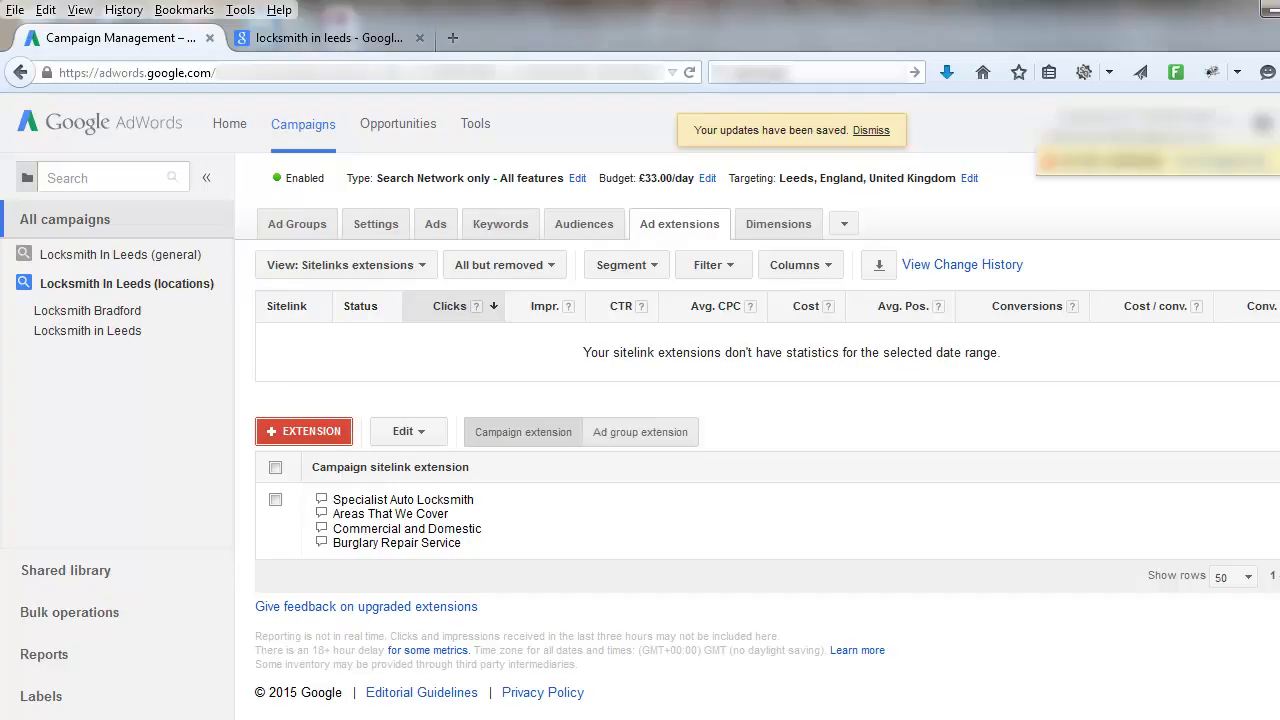
- Reopen the saved campaign sitelink extension, review its selected sitelinks and device setting, and close it without saving
click(1279, 520)
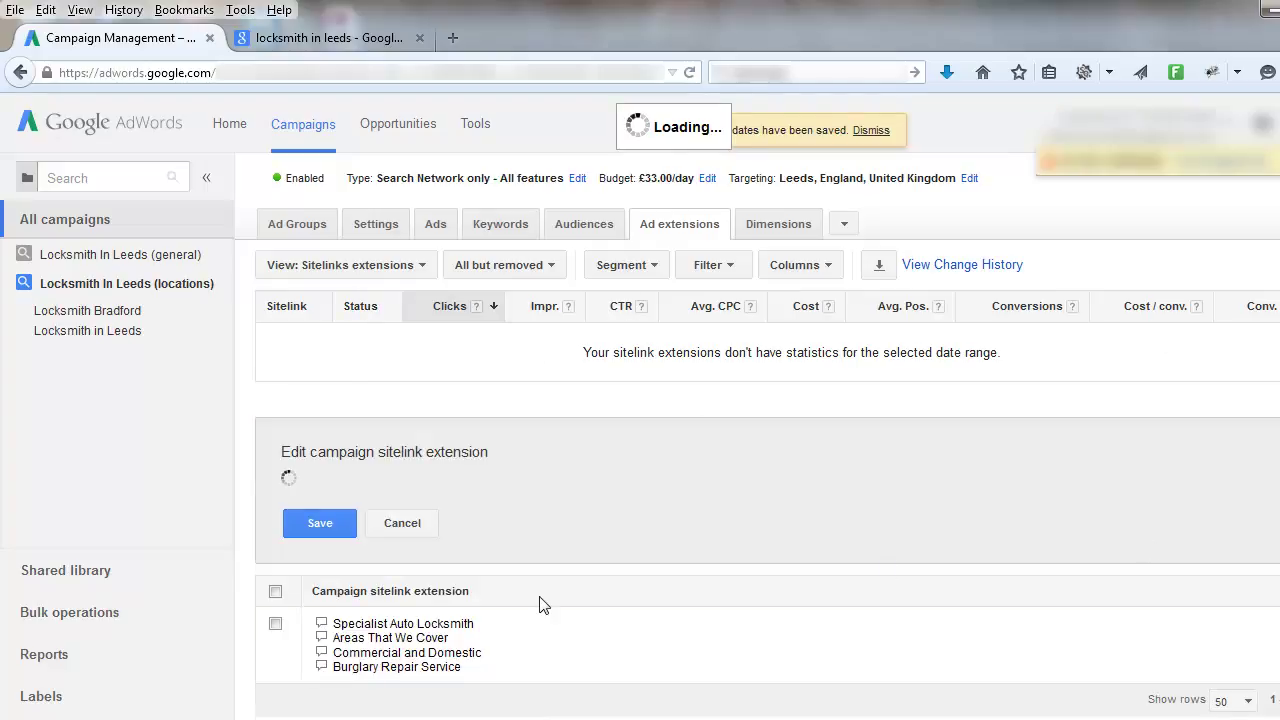
scroll(767, 438, down, 3)
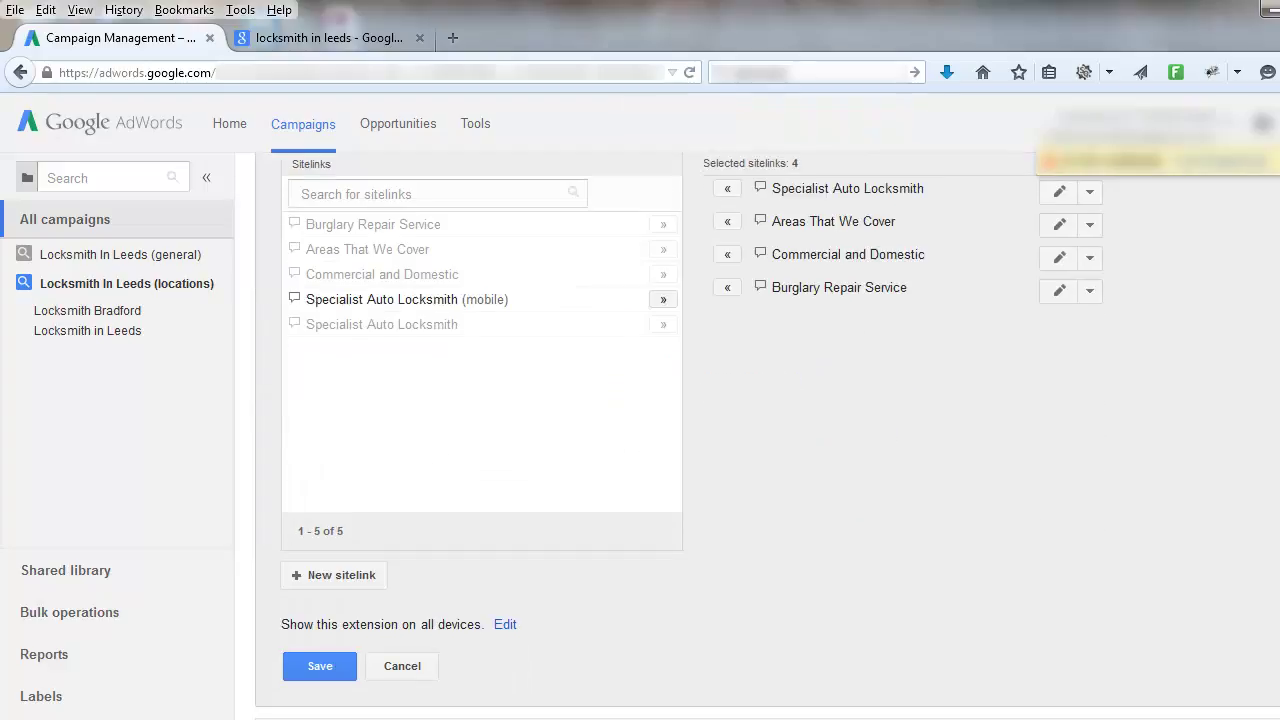
scroll(767, 438, up, 1)
scroll(767, 438, down, 1)
scroll(571, 509, down, 1)
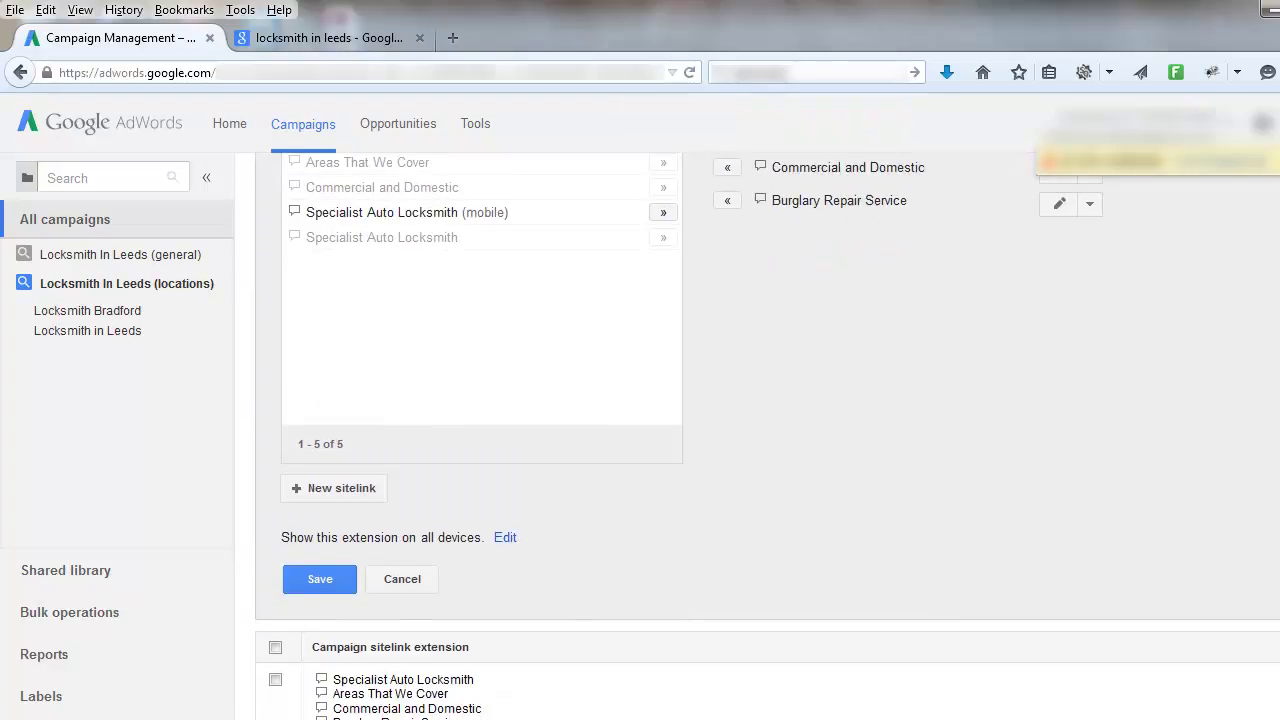
click(391, 585)
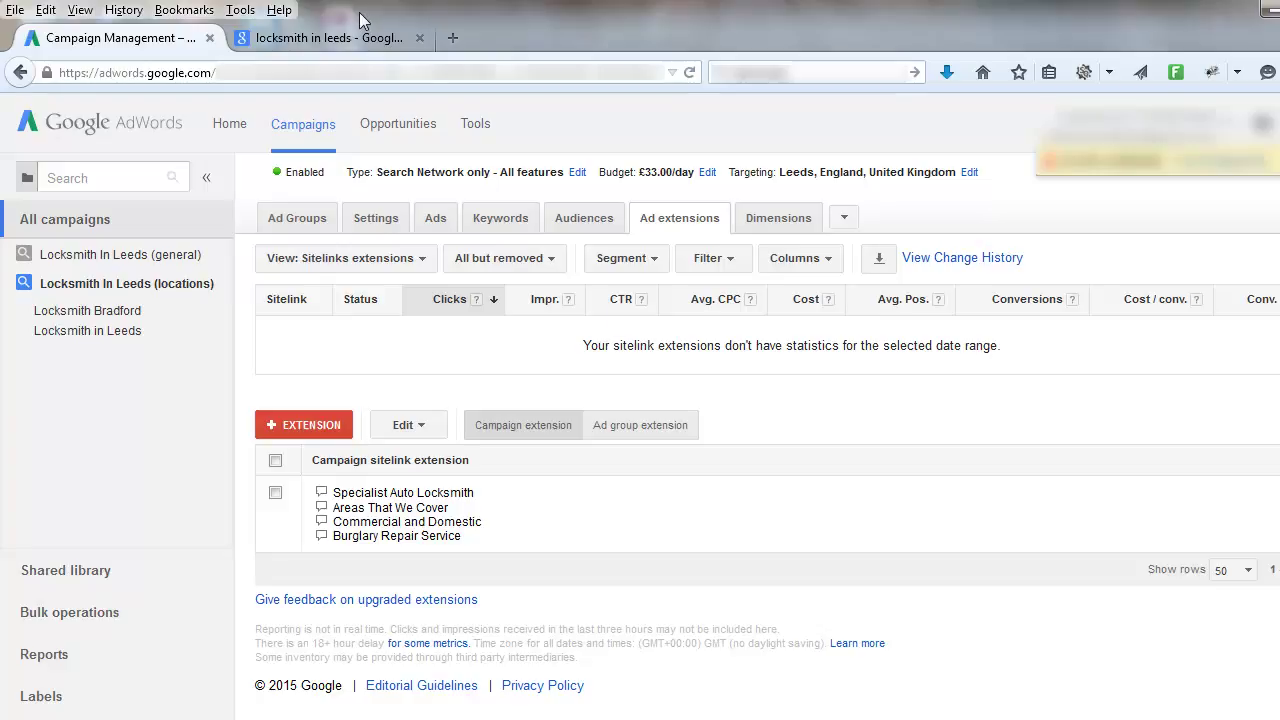
- Examine how sitelinks appear in the ads on the Google results page for "locksmith in leeds", and return to the AdWords campaign
click(328, 37)
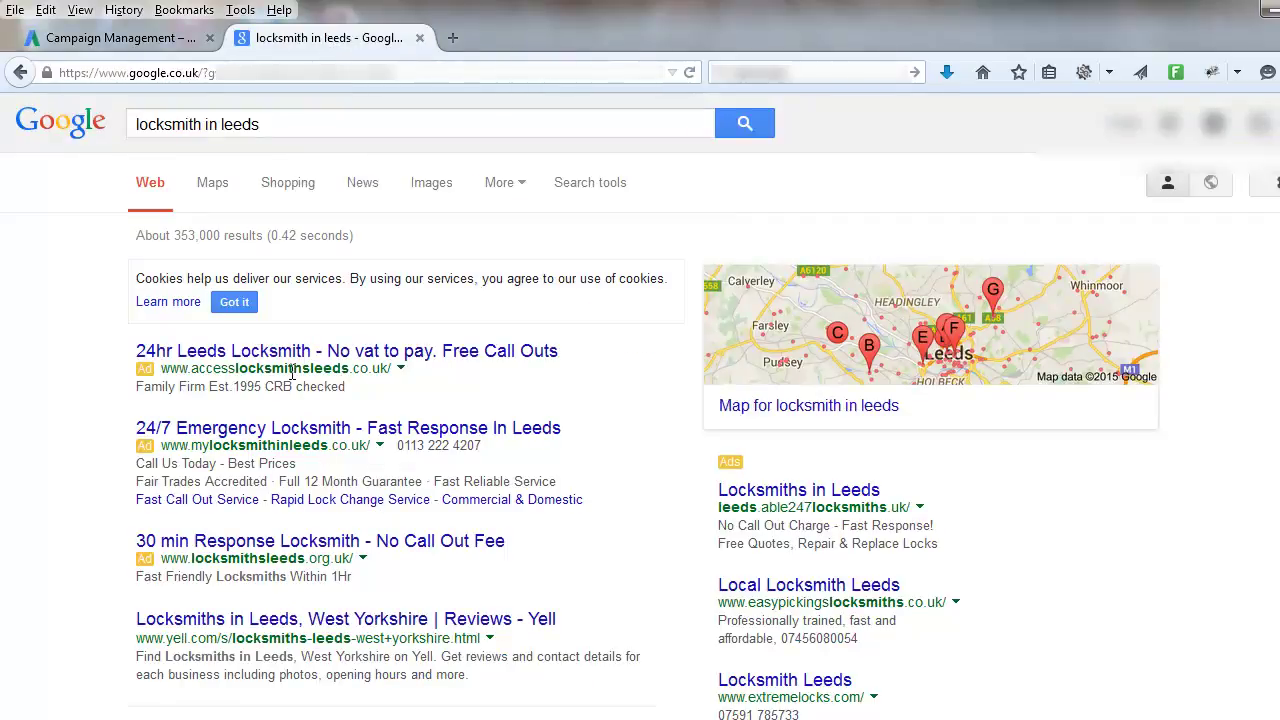
click(122, 40)
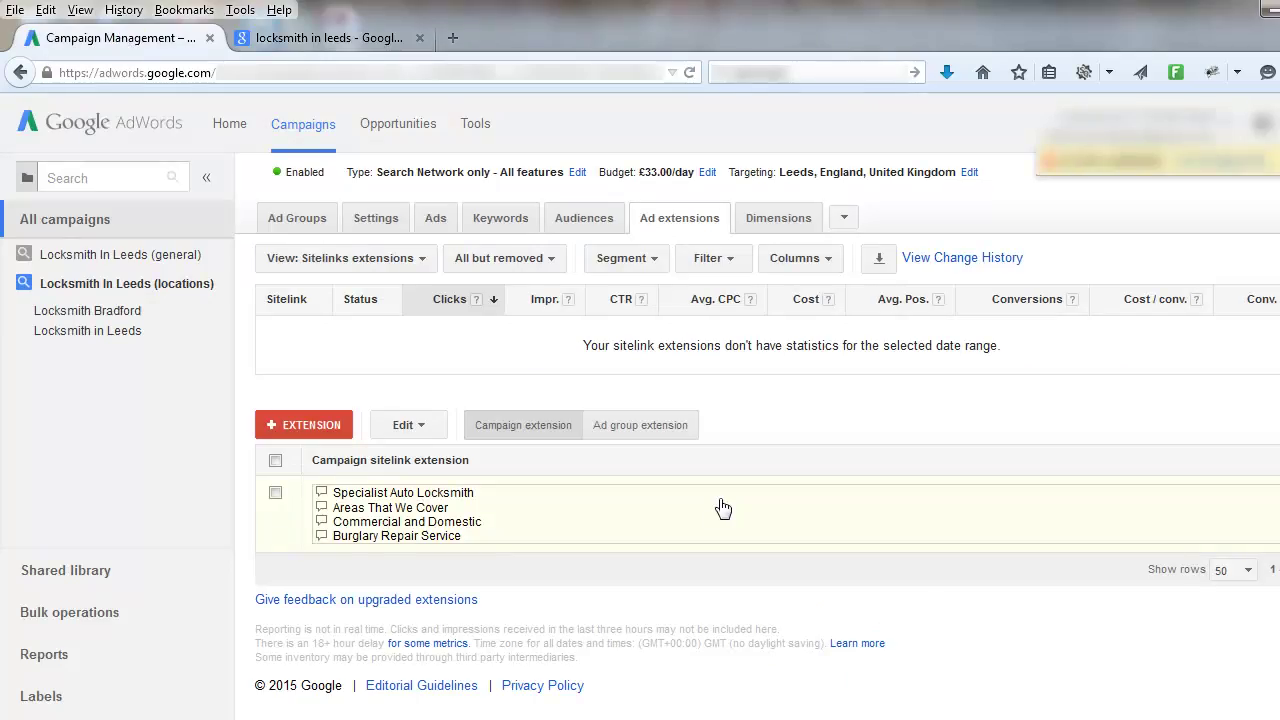